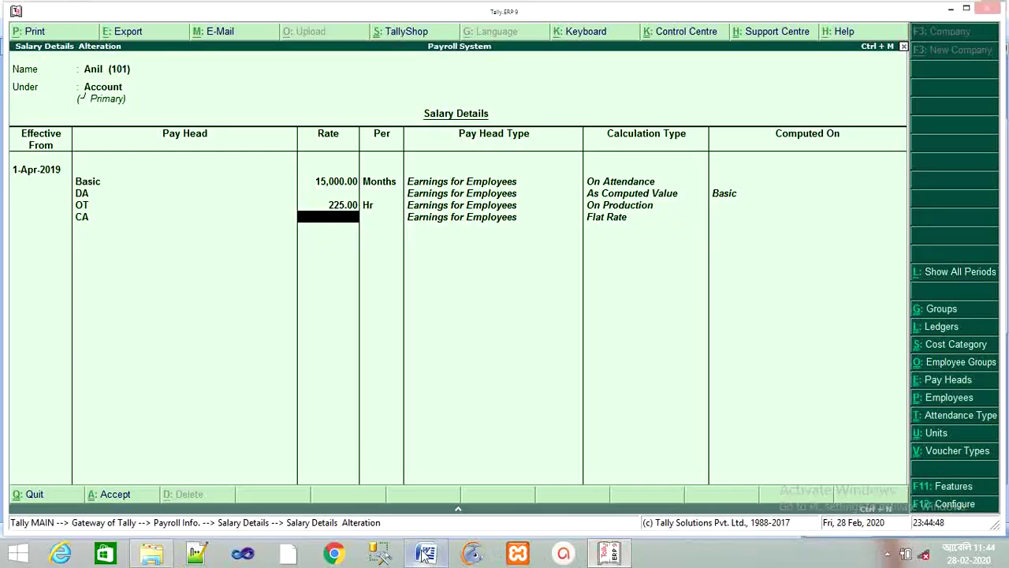
Check the CA amount in the Word payroll assignment, return to Tally and set the Account employee's CA rate to 2200
{"action": "left_click", "coordinate": [425, 552]}
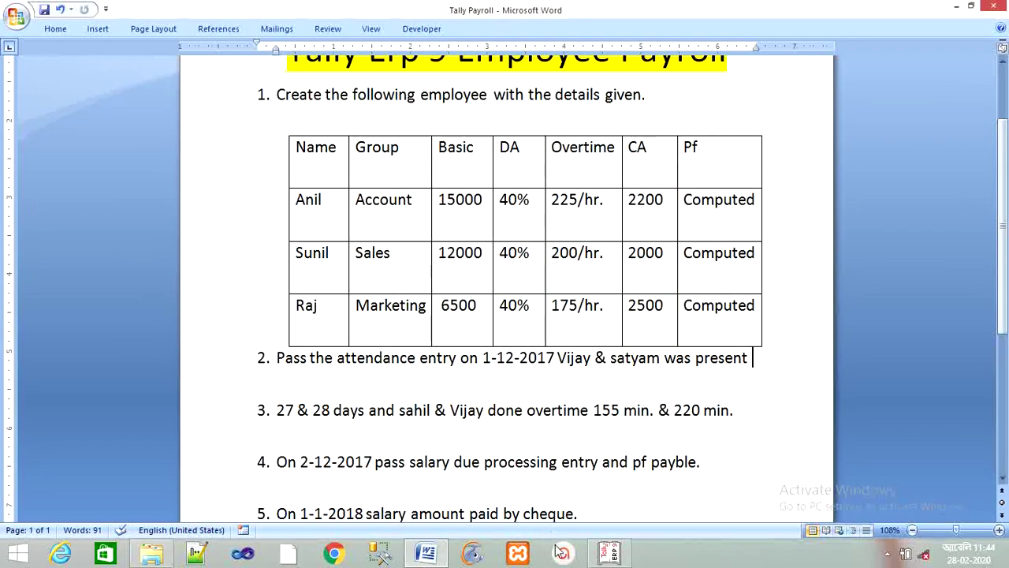
{"action": "left_click", "coordinate": [609, 552]}
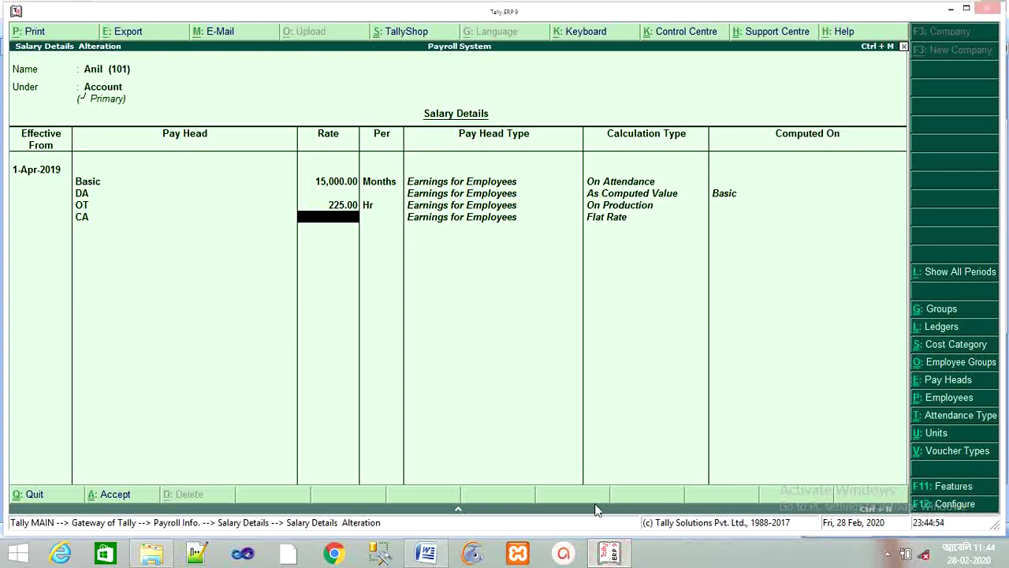
{"action": "type", "text": "2200"}
{"action": "key", "text": "Return"}
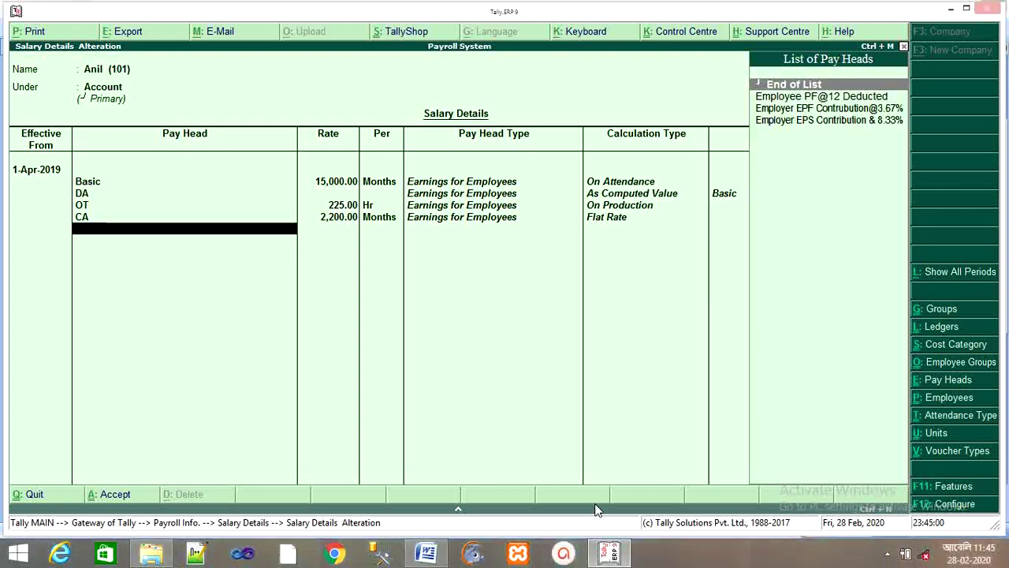
{"action": "key", "text": "Down"}
{"action": "key", "text": "Return"}
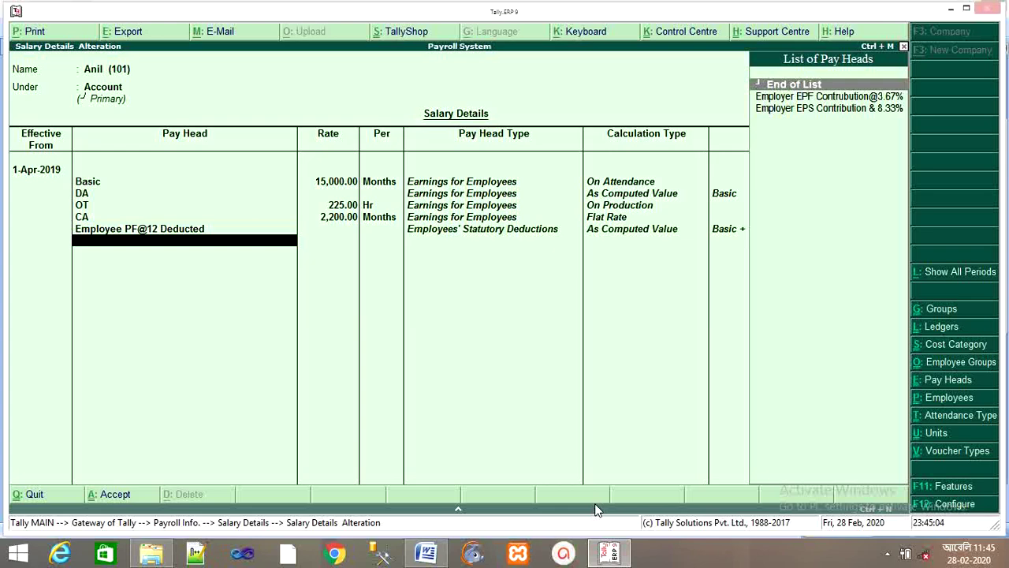
{"action": "key", "text": "Down"}
{"action": "key", "text": "Down"}
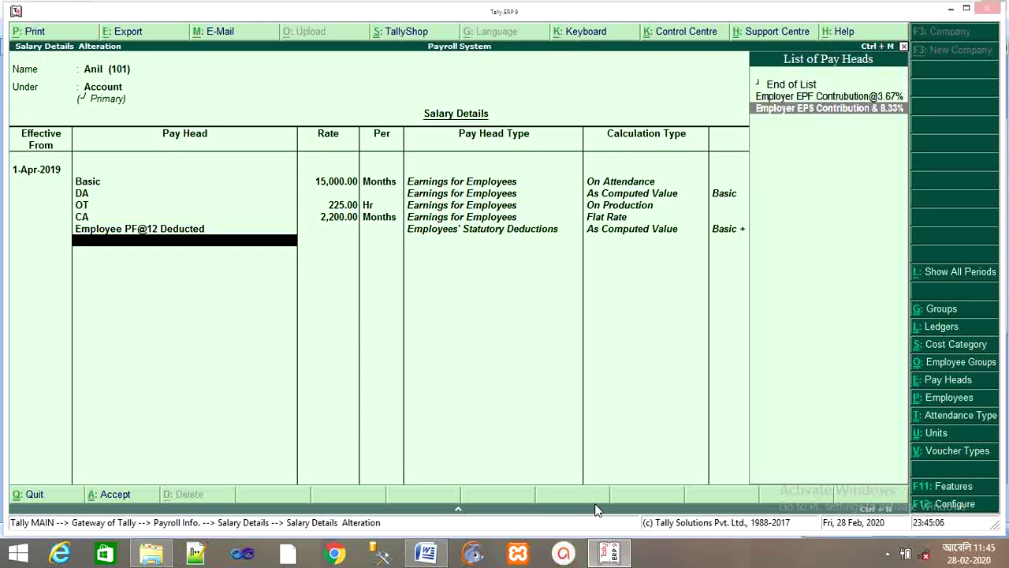
{"action": "key", "text": "Return"}
{"action": "key", "text": "Down"}
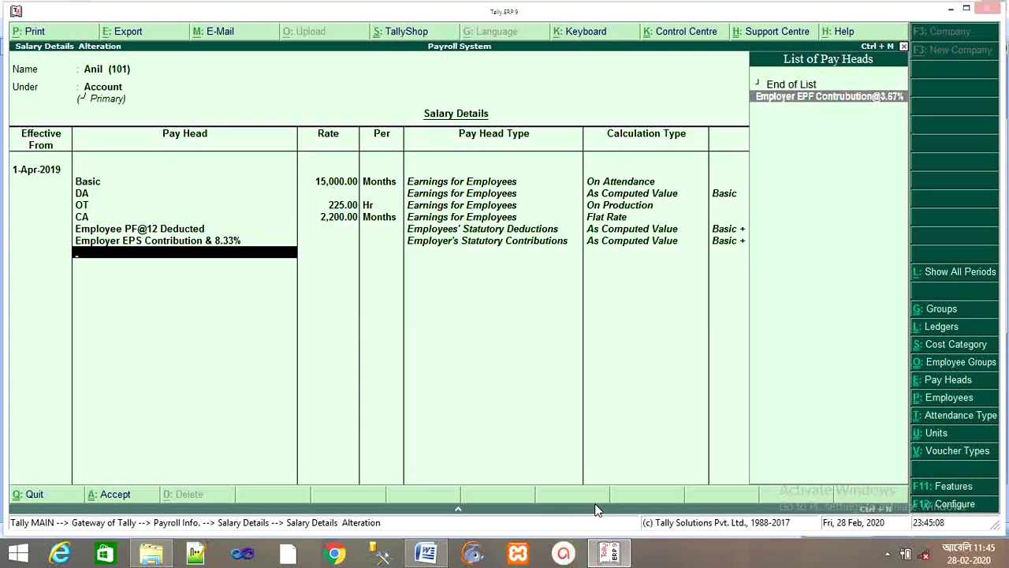
{"action": "key", "text": "Return"}
{"action": "key", "text": "Return"}
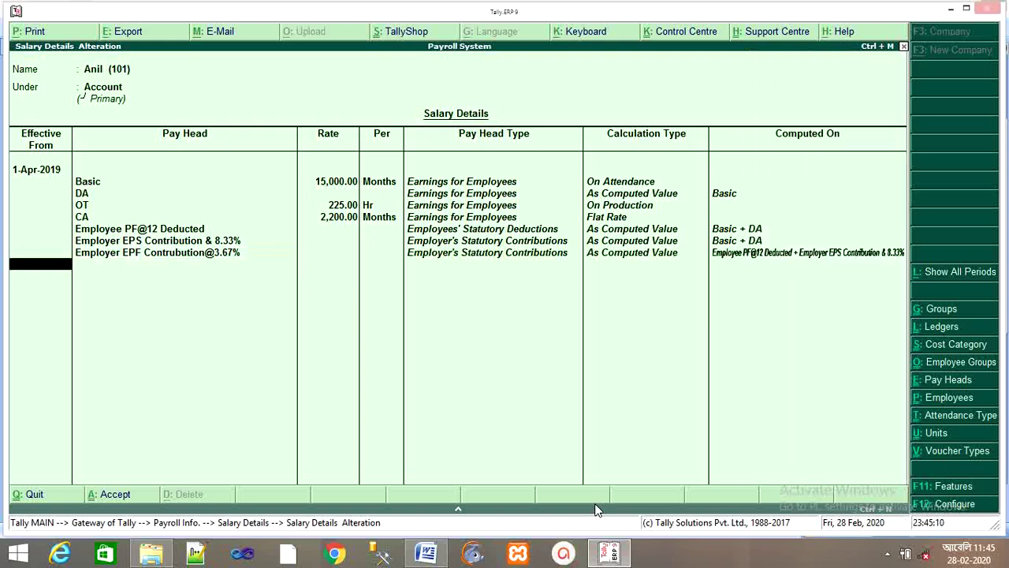
{"action": "key", "text": "Return"}
{"action": "key", "text": "Return"}
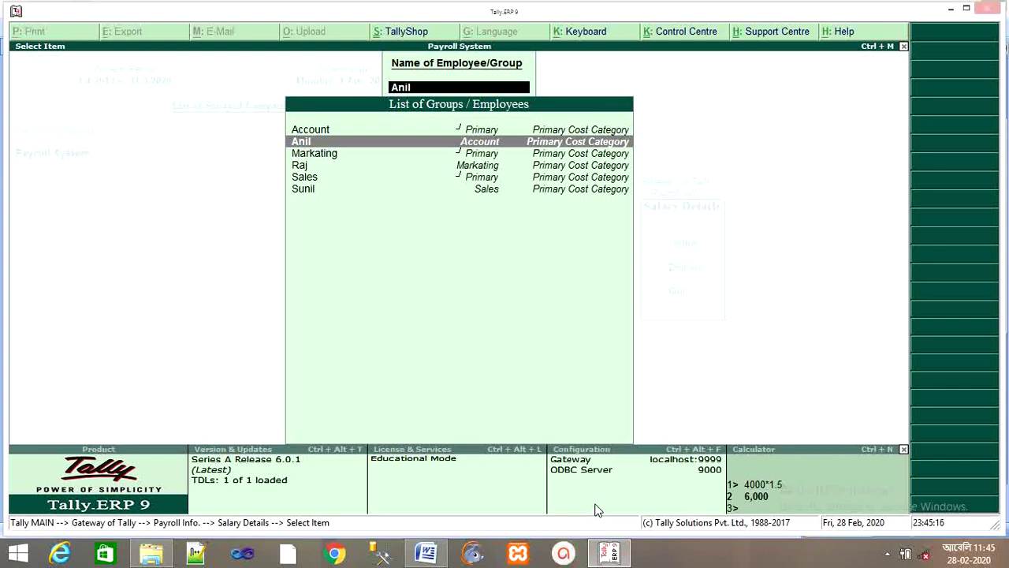
Open the salary details of the employee in the Sales group and set the effective date to 1-4-2019
{"action": "key", "text": "Down"}
{"action": "key", "text": "Down"}
{"action": "key", "text": "Down"}
{"action": "key", "text": "Down"}
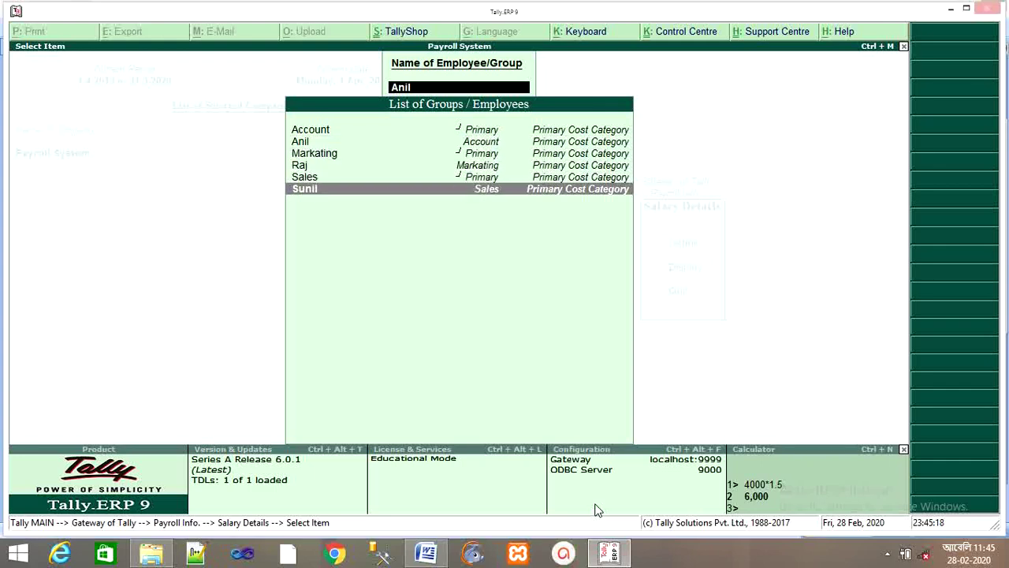
{"action": "key", "text": "Return"}
{"action": "type", "text": "1"}
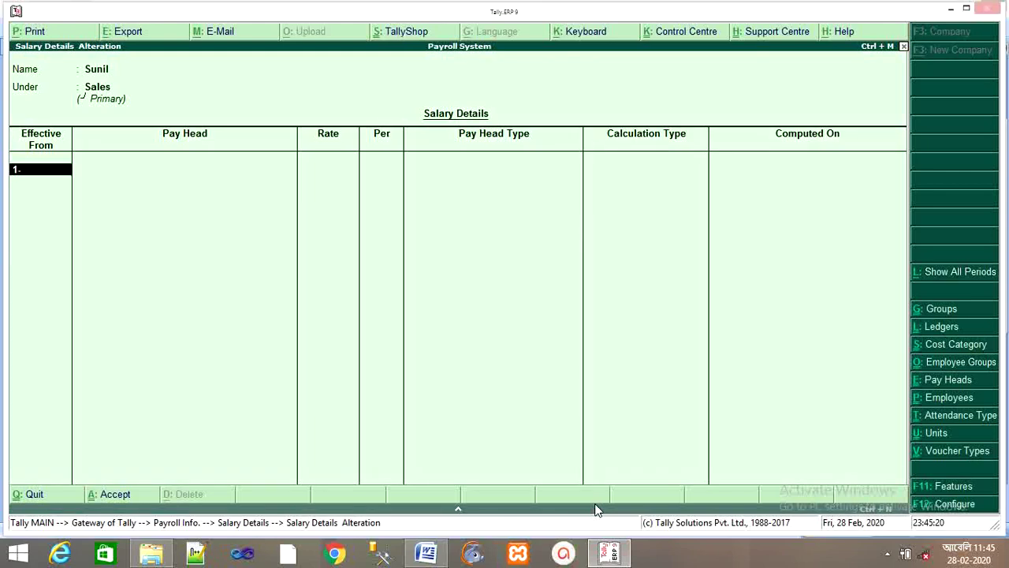
{"action": "type", "text": "-4-2019"}
{"action": "key", "text": "Return"}
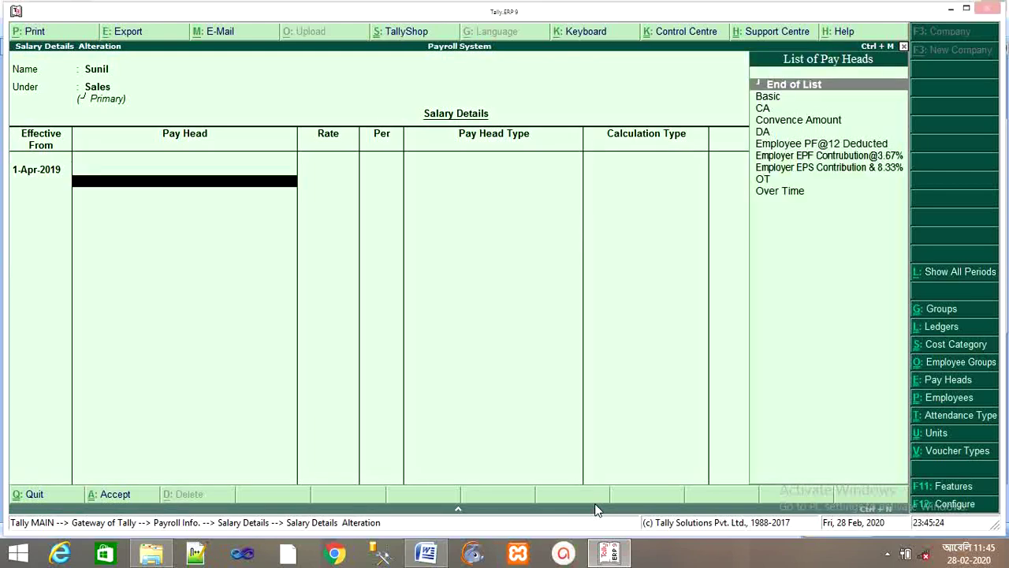
Add the Basic pay head for the Sales employee, checking the Word assignment for the amount, with a rate of 12,000
{"action": "key", "text": "Down"}
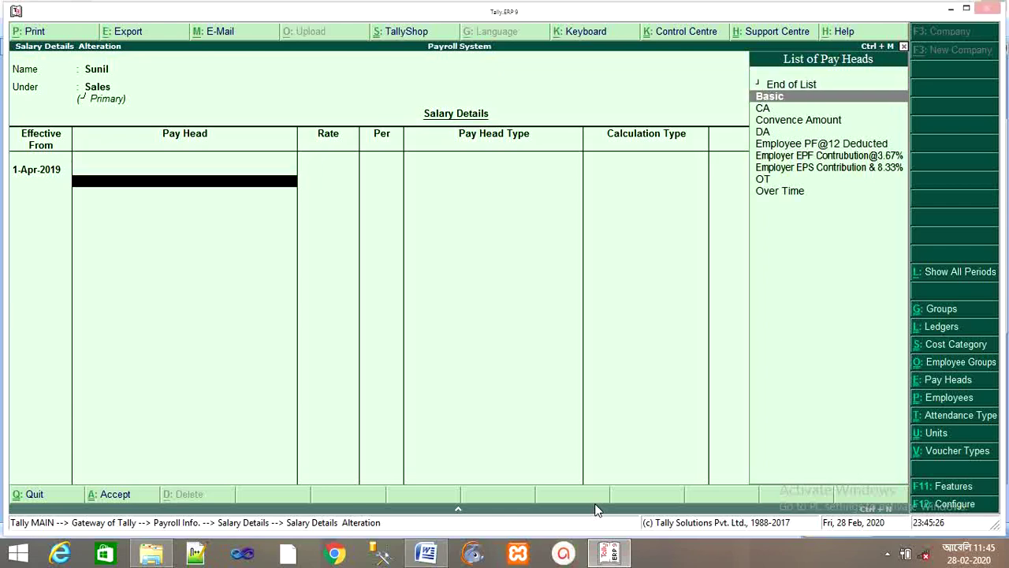
{"action": "key", "text": "Return"}
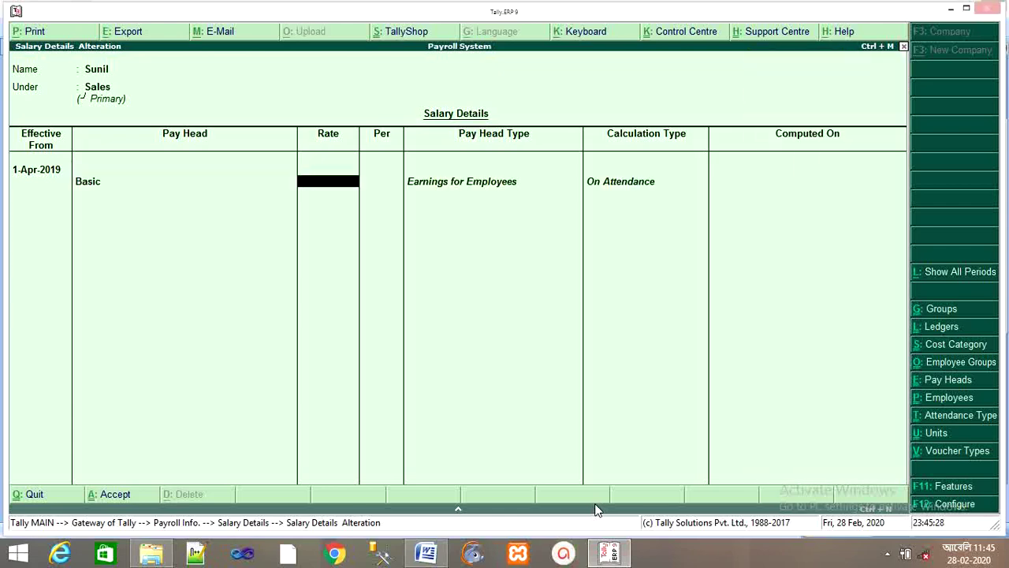
{"action": "left_click", "coordinate": [433, 556]}
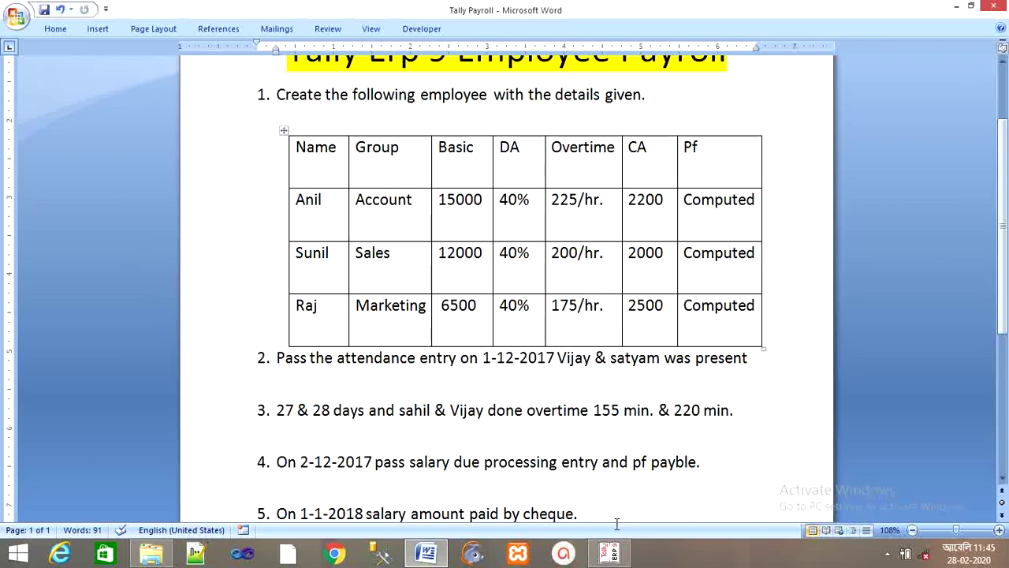
{"action": "left_click", "coordinate": [608, 552]}
{"action": "type", "text": "1"}
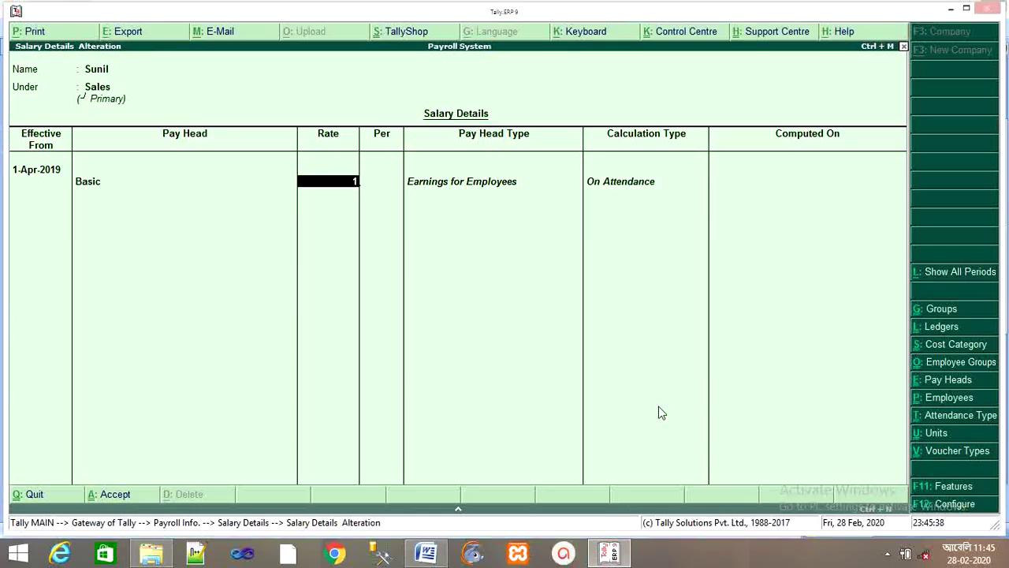
{"action": "type", "text": "2,000"}
{"action": "key", "text": "Return"}
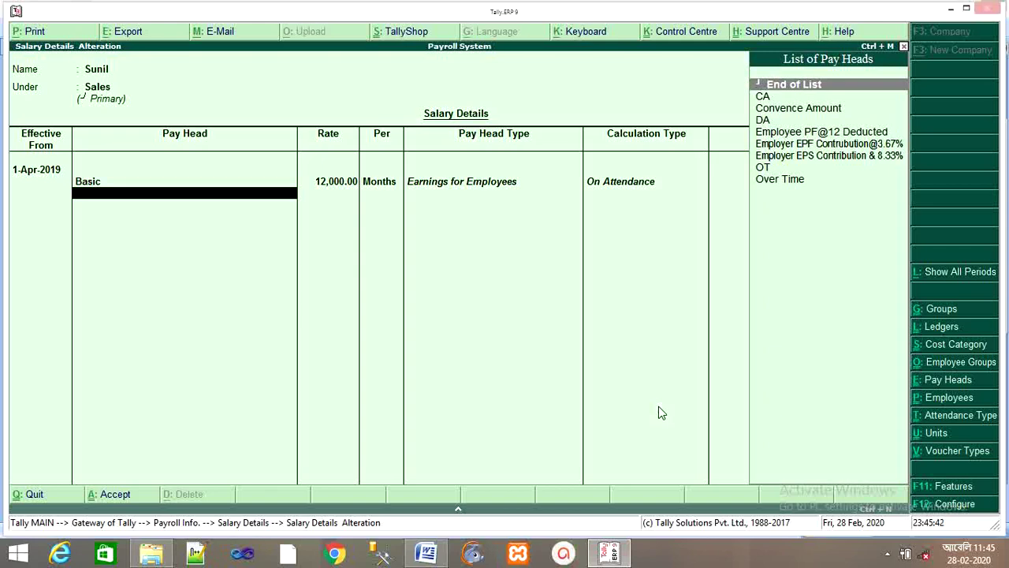
Add the DA pay head to the Sales employee's salary details
{"action": "key", "text": "Down"}
{"action": "key", "text": "Down"}
{"action": "key", "text": "Down"}
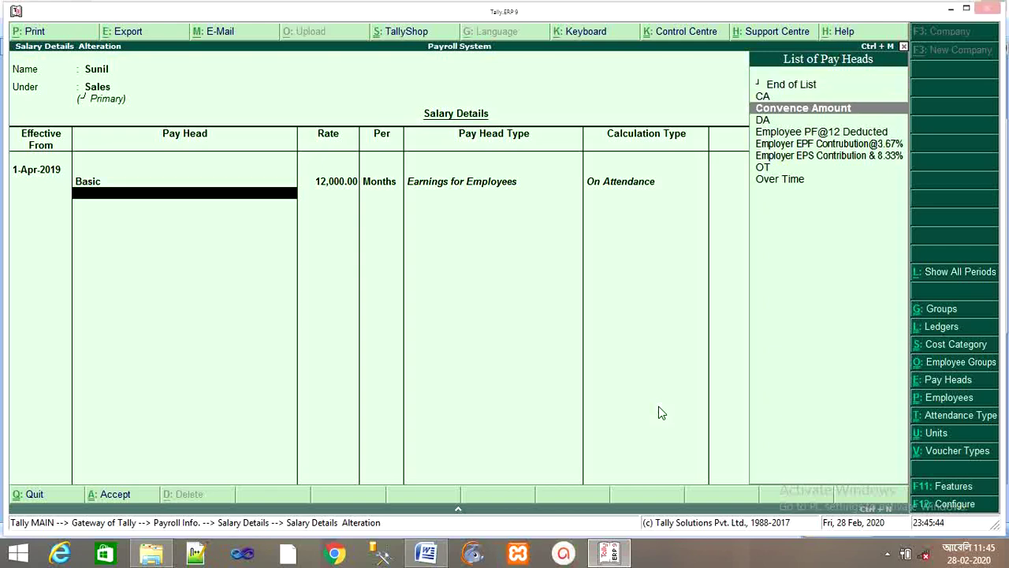
{"action": "key", "text": "Return"}
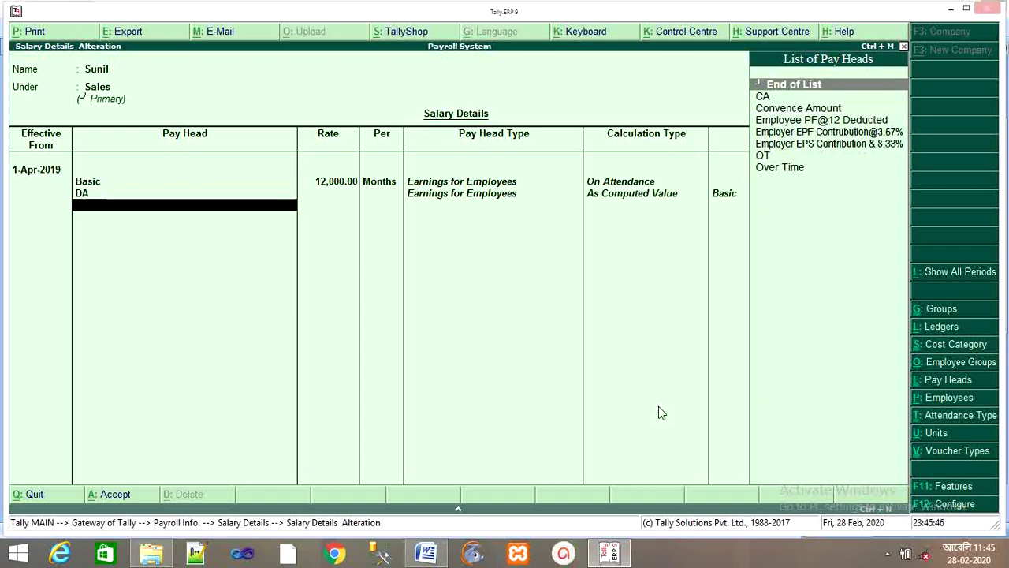
Add the OT pay head to the Sales employee's salary details with a rate of 200 per Hr
{"action": "key", "text": "Down"}
{"action": "key", "text": "Down"}
{"action": "key", "text": "Down"}
{"action": "key", "text": "Down"}
{"action": "key", "text": "Down"}
{"action": "key", "text": "Down"}
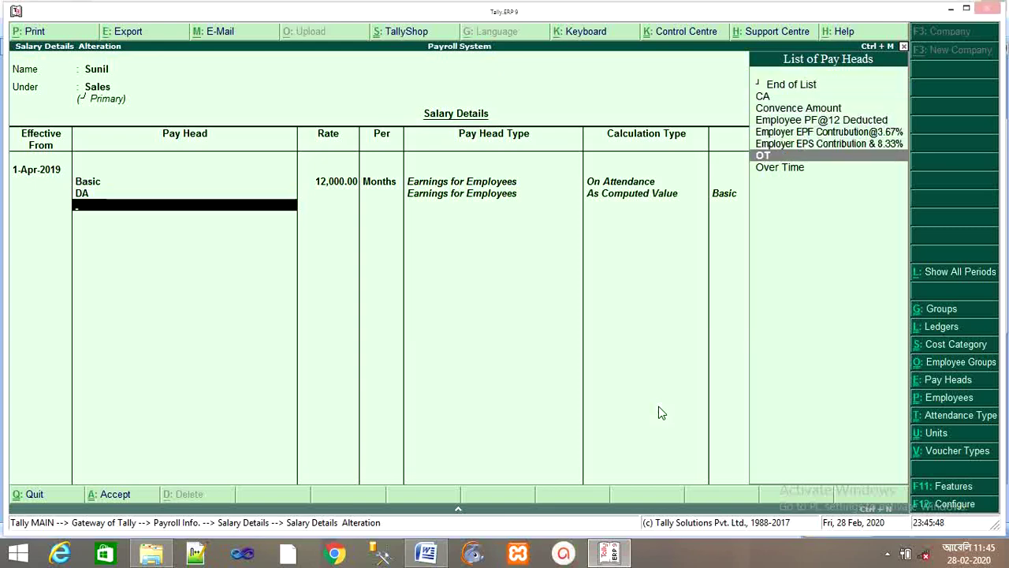
{"action": "key", "text": "Return"}
{"action": "type", "text": "200"}
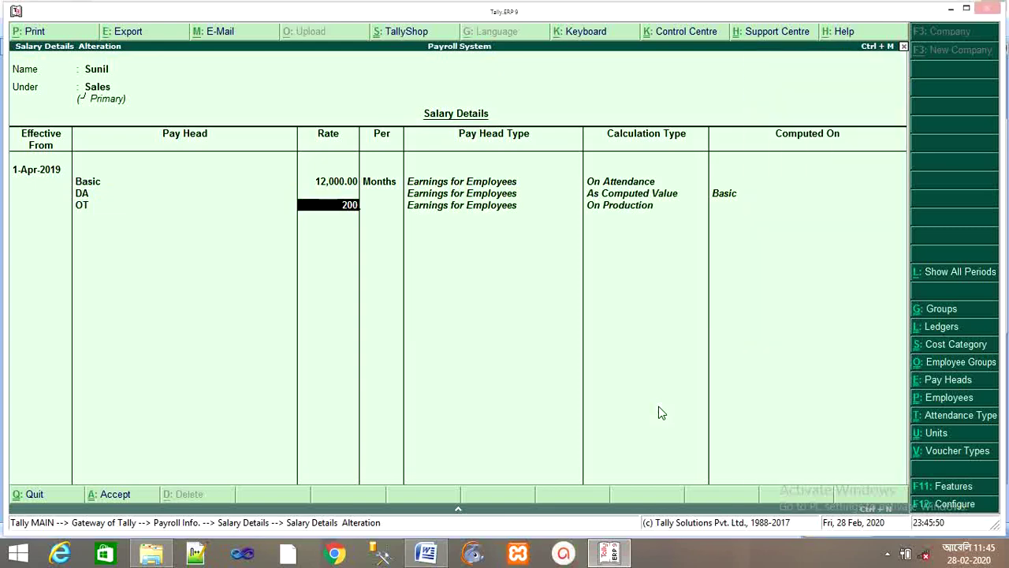
{"action": "key", "text": "Return"}
{"action": "key", "text": "Return"}
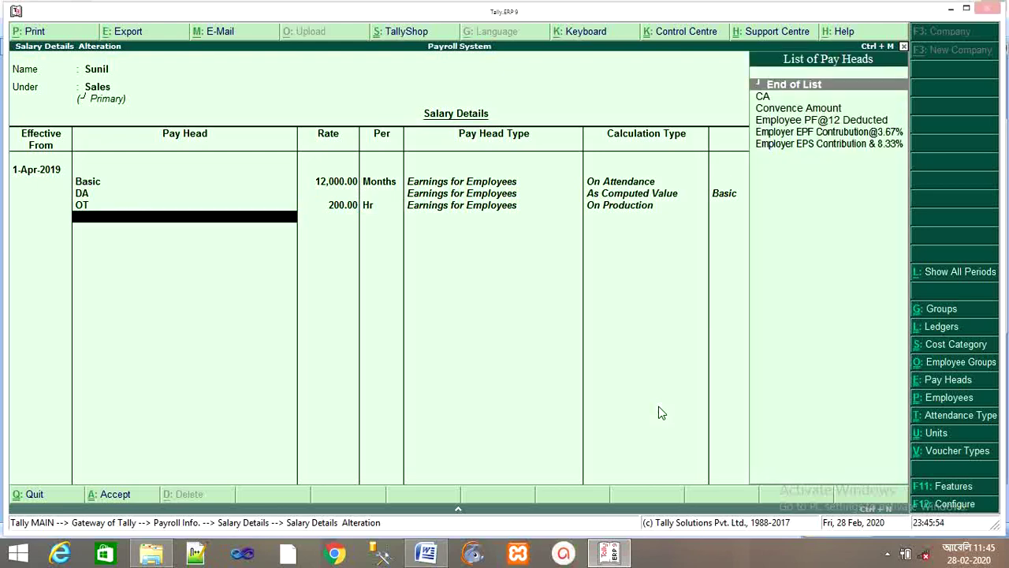
Add the CA pay head for the Sales employee, checking the Word assignment for the amount, with a rate of 2000
{"action": "key", "text": "Down"}
{"action": "key", "text": "Down"}
{"action": "key", "text": "Up"}
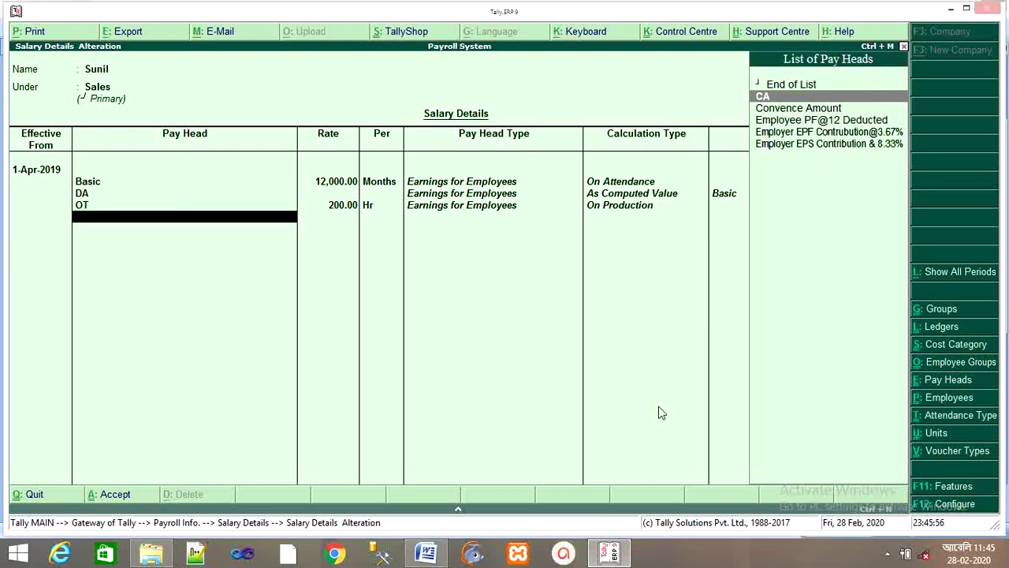
{"action": "key", "text": "Return"}
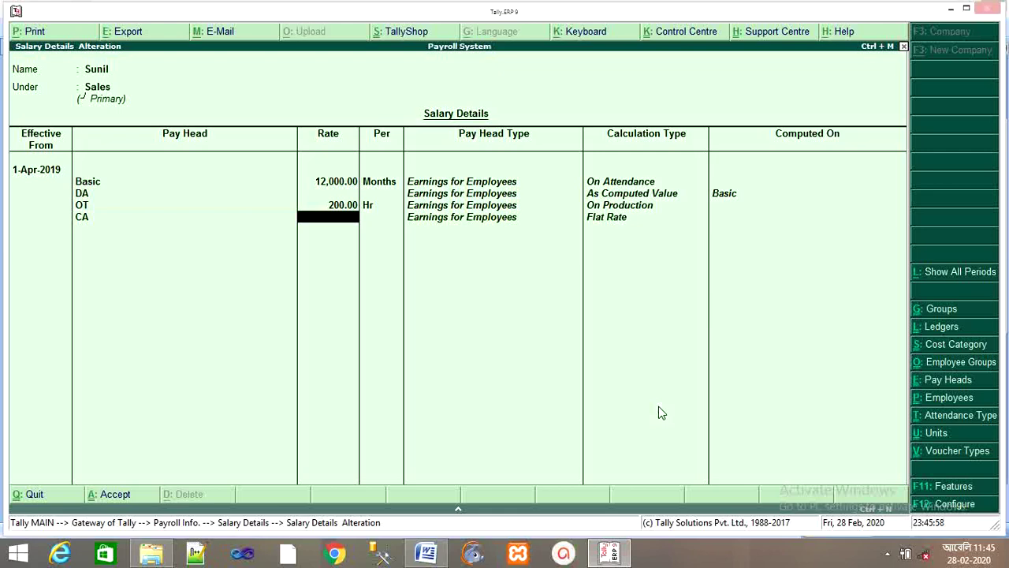
{"action": "left_click", "coordinate": [426, 554]}
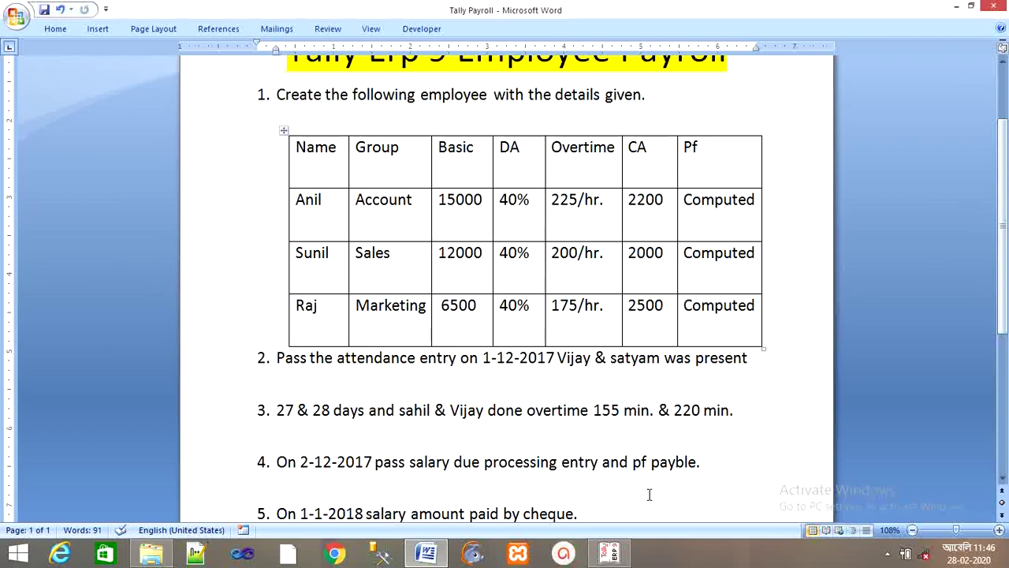
{"action": "left_click", "coordinate": [608, 554]}
{"action": "type", "text": "2000"}
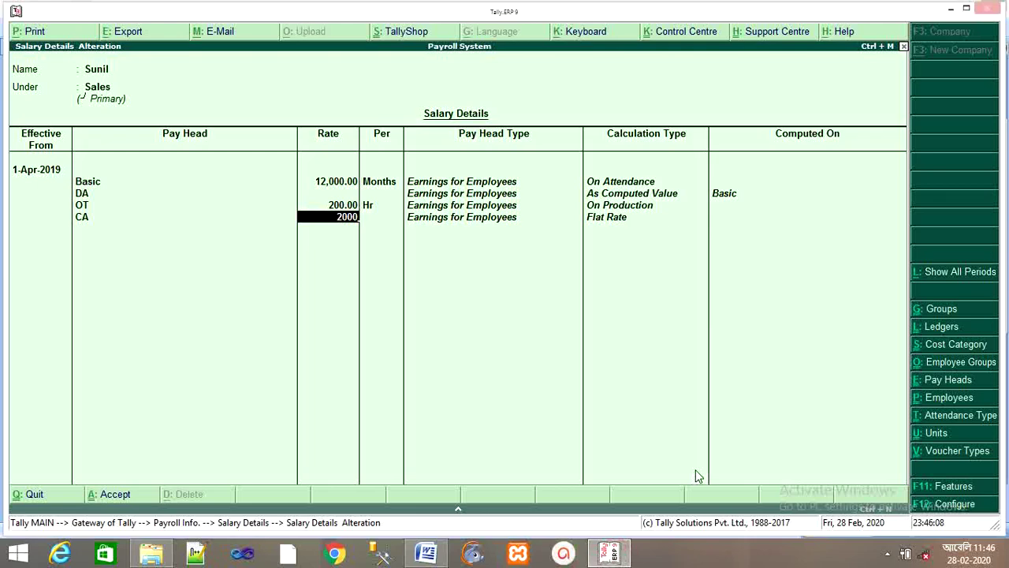
{"action": "key", "text": "Return"}
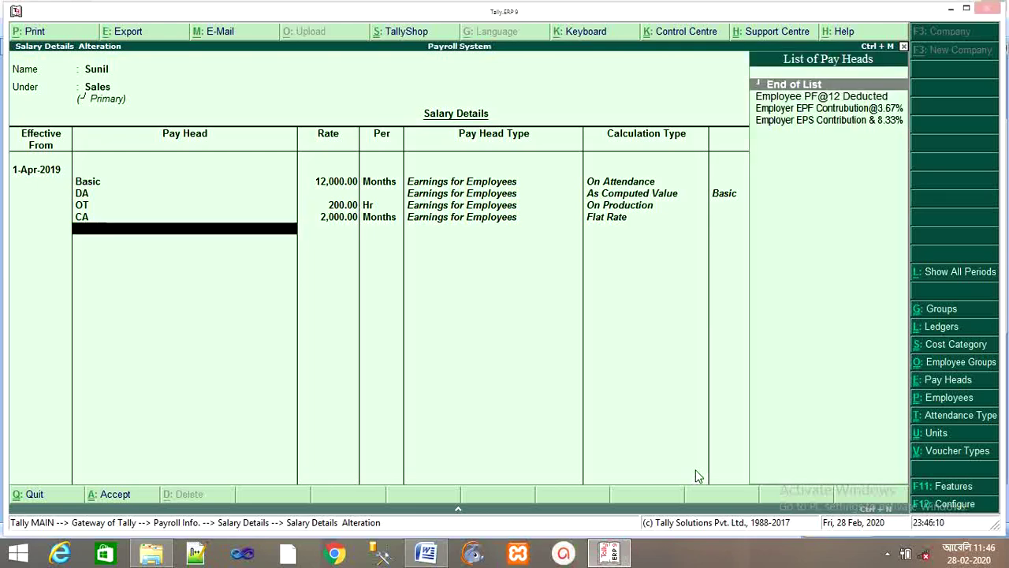
{"action": "key", "text": "Down"}
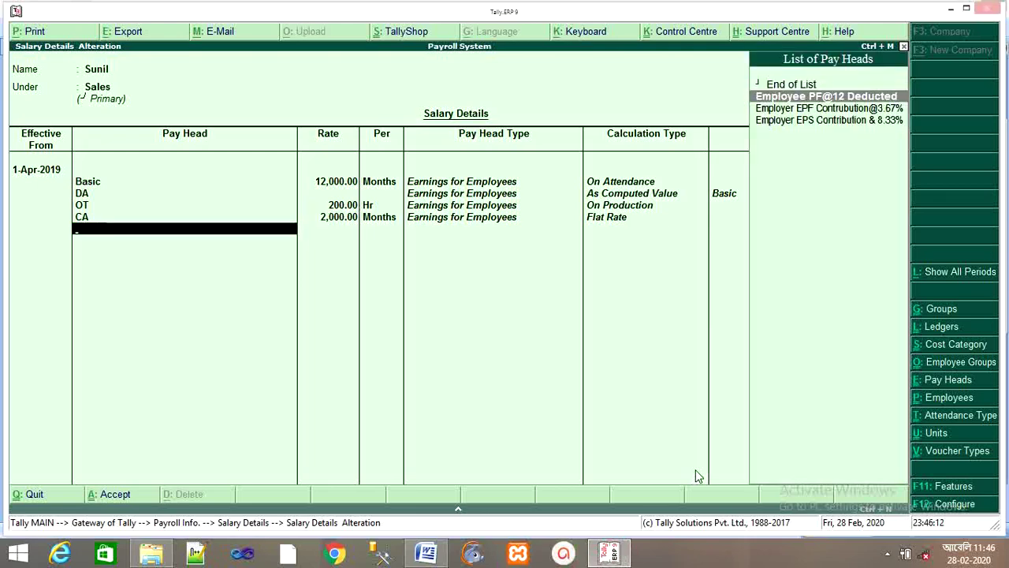
{"action": "key", "text": "Return"}
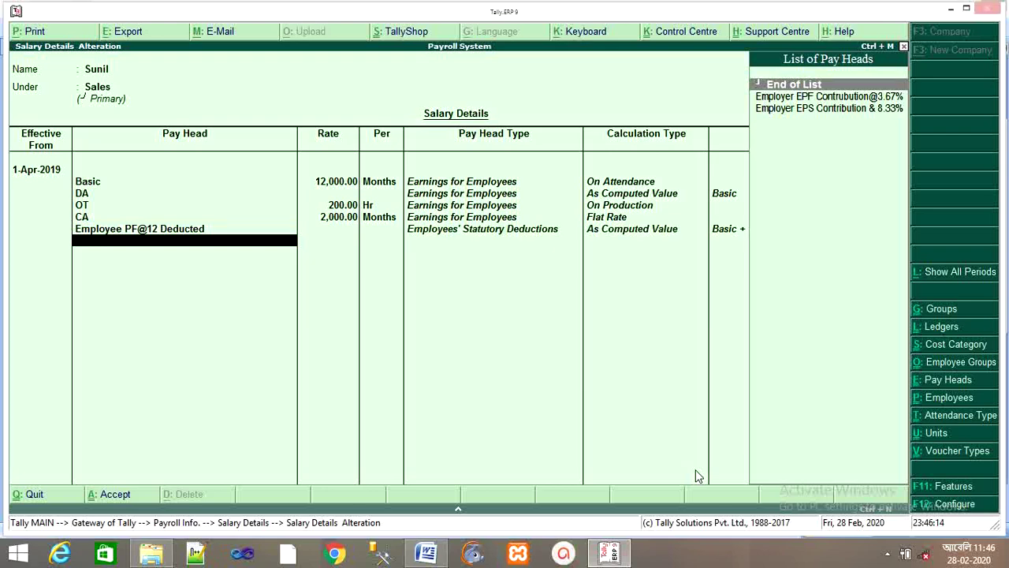
{"action": "key", "text": "Down"}
{"action": "key", "text": "Down"}
{"action": "key", "text": "Return"}
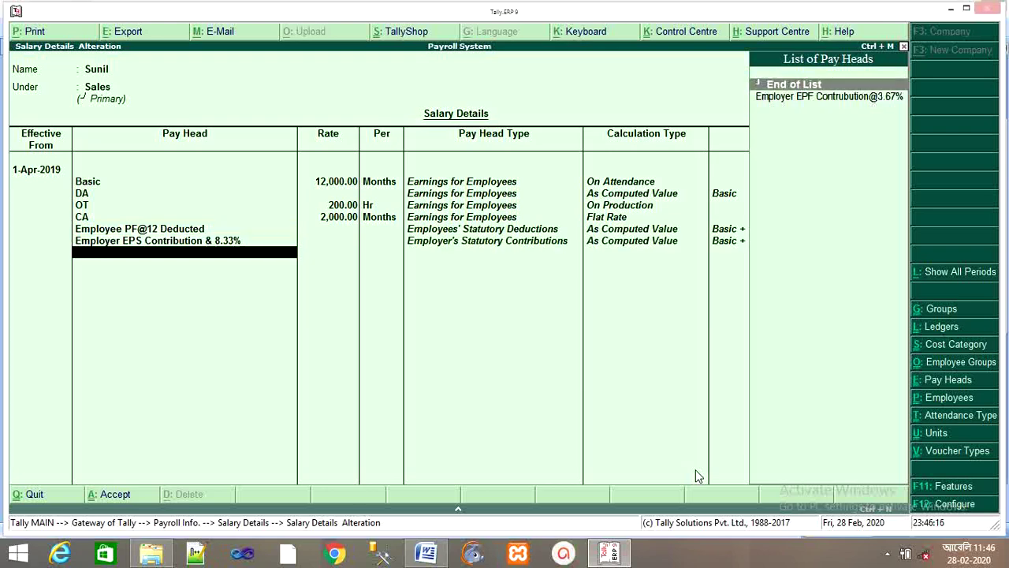
{"action": "key", "text": "Down"}
{"action": "key", "text": "Return"}
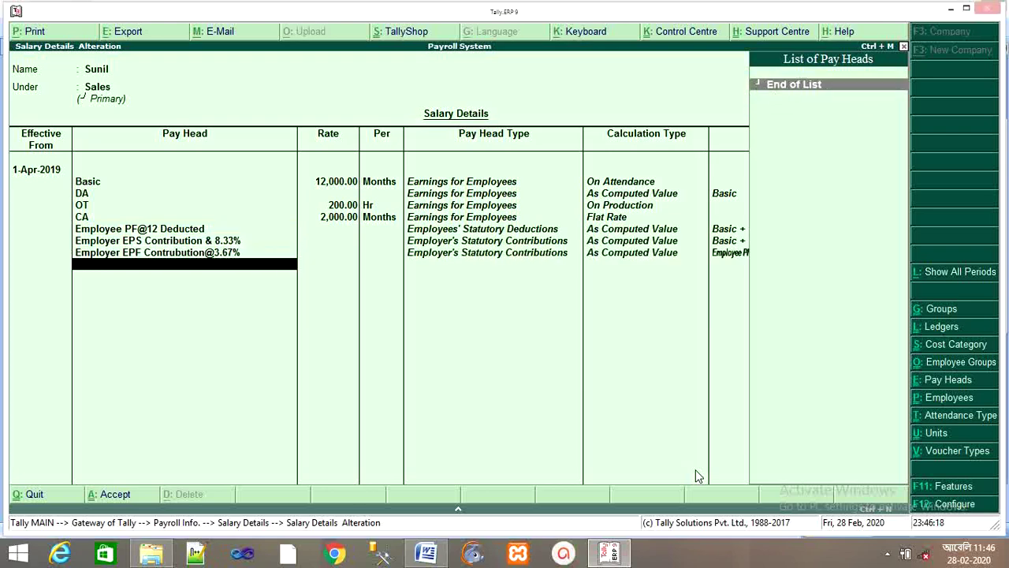
{"action": "key", "text": "Return"}
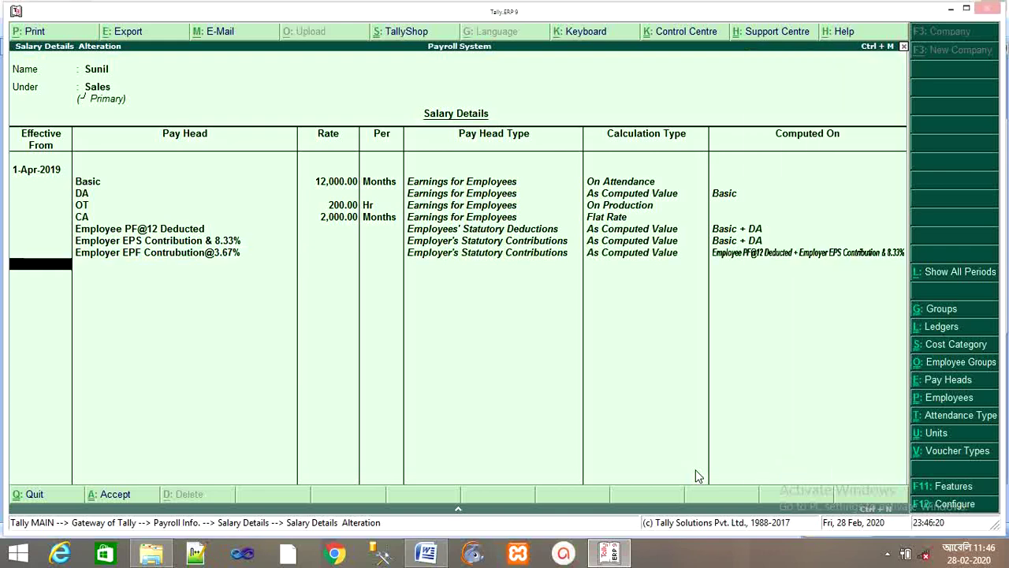
{"action": "key", "text": "Return"}
{"action": "key", "text": "Return"}
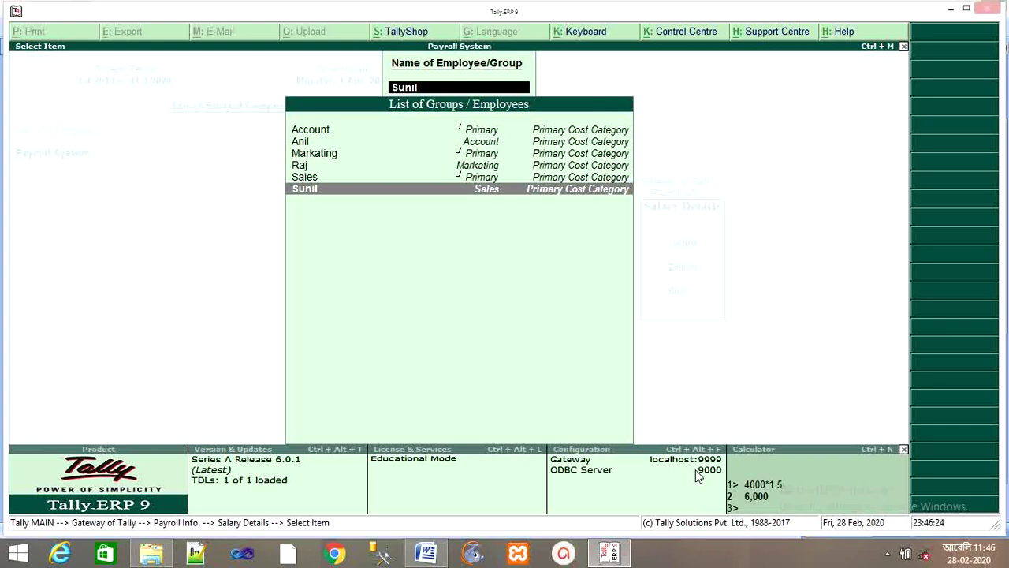
Open the salary details of the employee in the Markating group and set the effective date to 1-4-2019
{"action": "key", "text": "Up"}
{"action": "key", "text": "Up"}
{"action": "key", "text": "Return"}
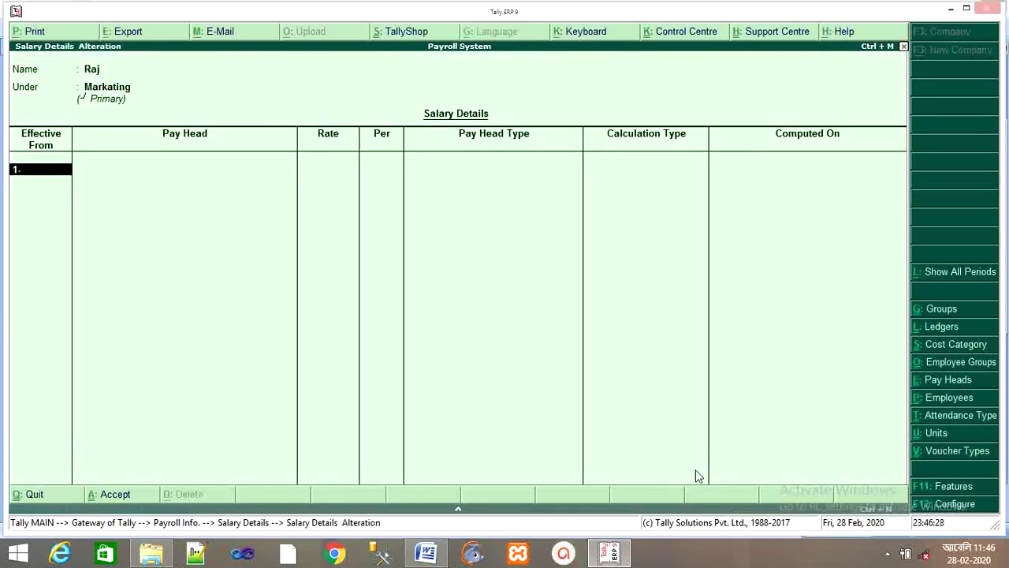
{"action": "type", "text": "1-4-2019"}
{"action": "key", "text": "Return"}
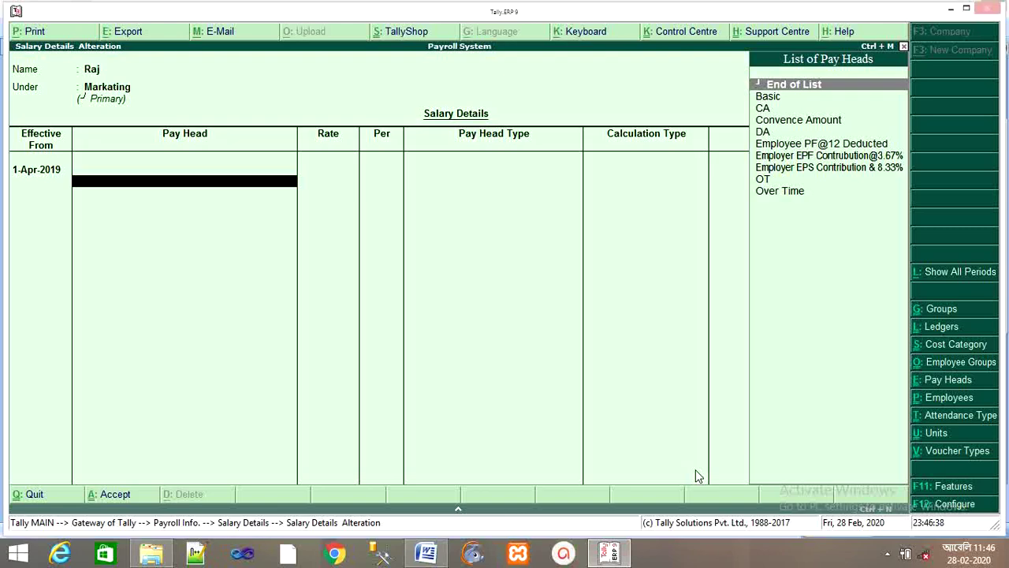
Add the Basic pay head for the Markating employee, checking the Word assignment for the amount, with a rate of 6500
{"action": "key", "text": "Down"}
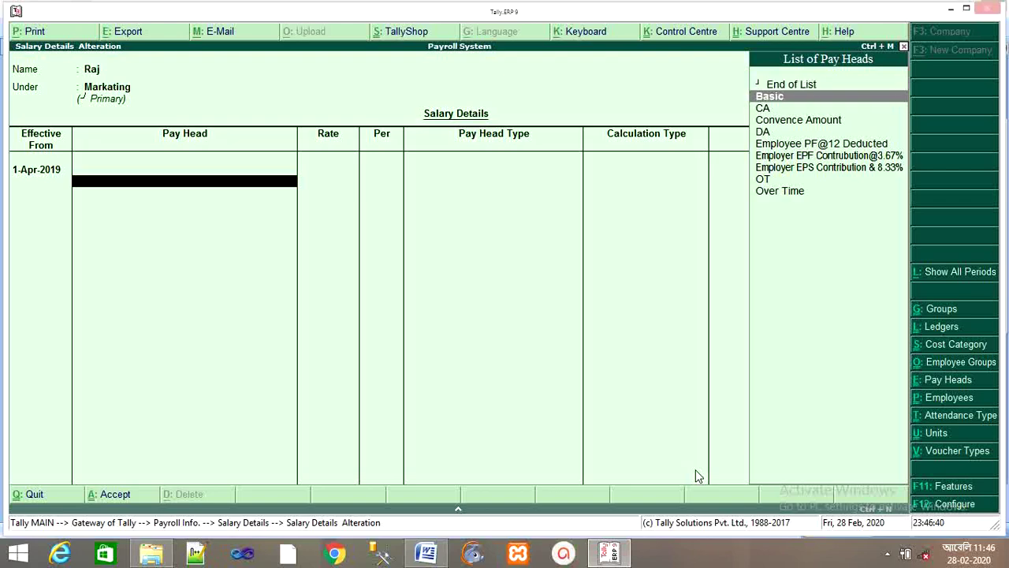
{"action": "key", "text": "Return"}
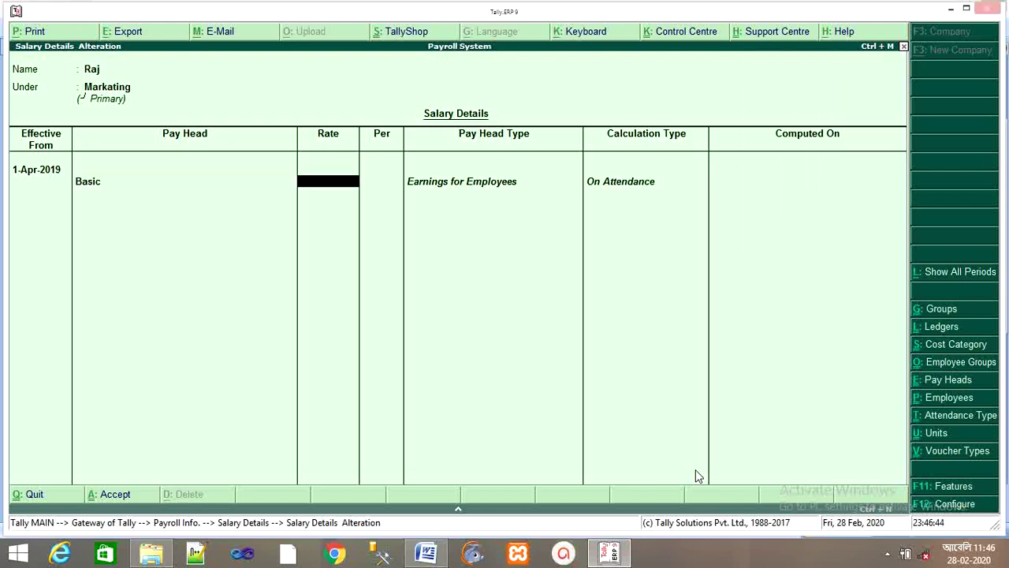
{"action": "left_click", "coordinate": [428, 554]}
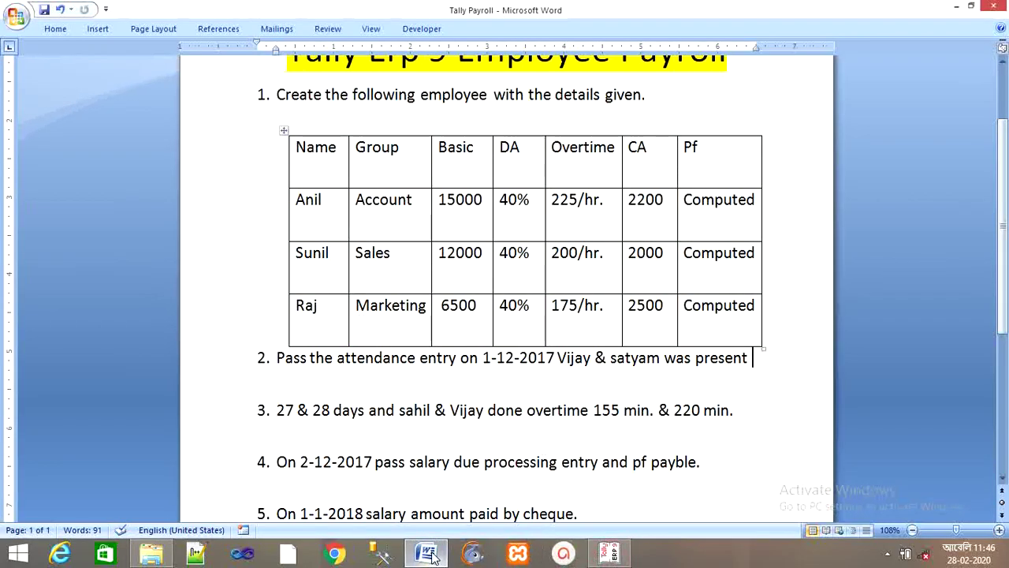
{"action": "left_click", "coordinate": [609, 555]}
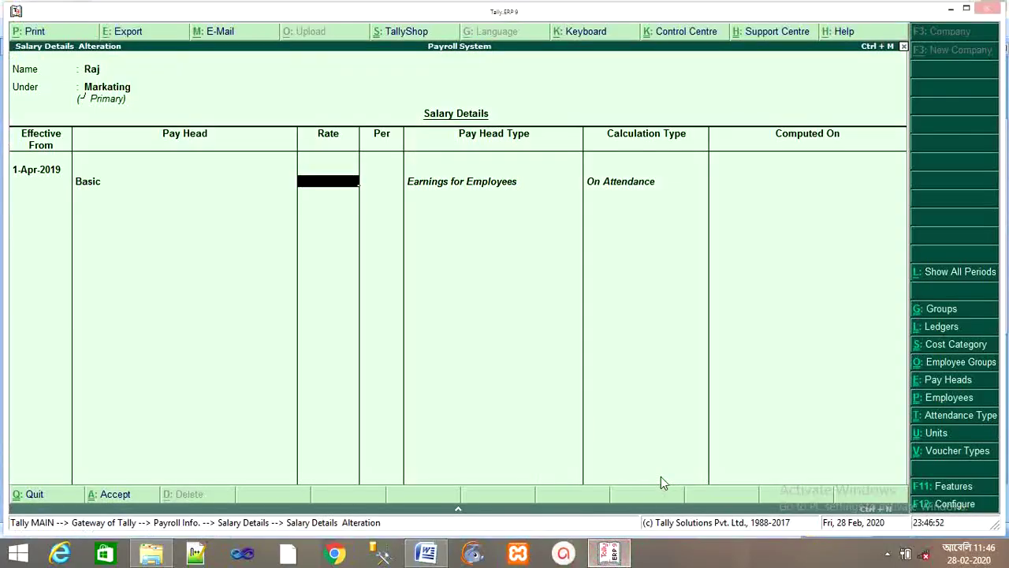
{"action": "type", "text": "65000"}
{"action": "key", "text": "BackSpace"}
{"action": "key", "text": "Return"}
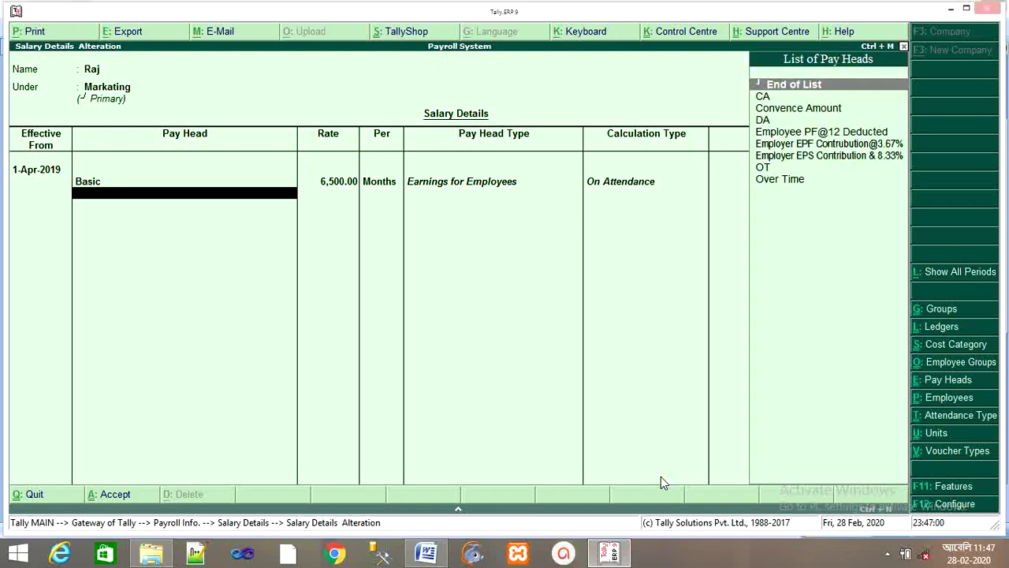
Add the DA pay head to the Markating employee's salary details
{"action": "key", "text": "Down"}
{"action": "key", "text": "Down"}
{"action": "key", "text": "Down"}
{"action": "key", "text": "Return"}
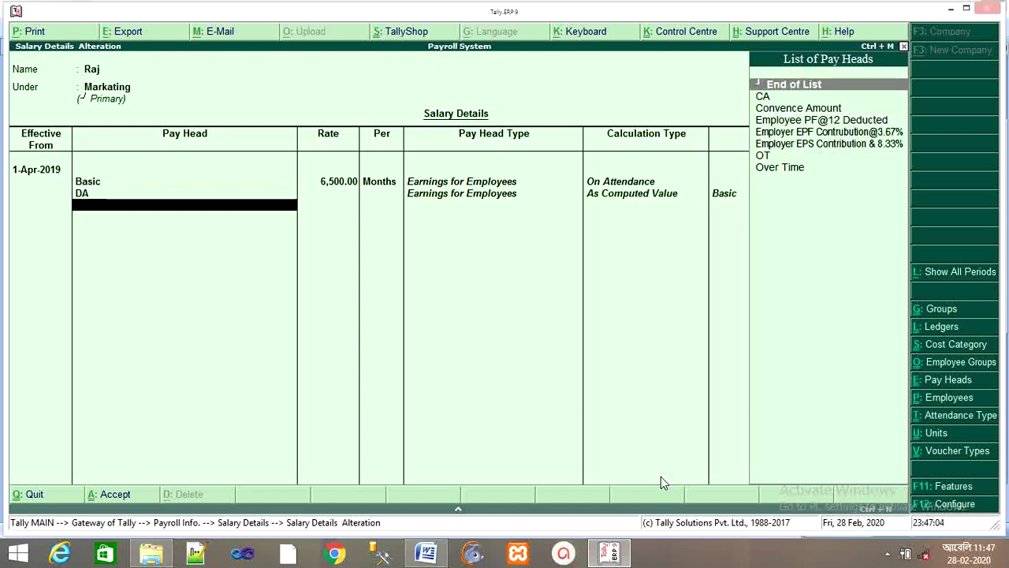
Add the OT pay head for the Markating employee, checking the Word assignment for the rate, at 175 per Hr
{"action": "key", "text": "Down"}
{"action": "key", "text": "Down"}
{"action": "key", "text": "Down"}
{"action": "key", "text": "Down"}
{"action": "key", "text": "Down"}
{"action": "key", "text": "Down"}
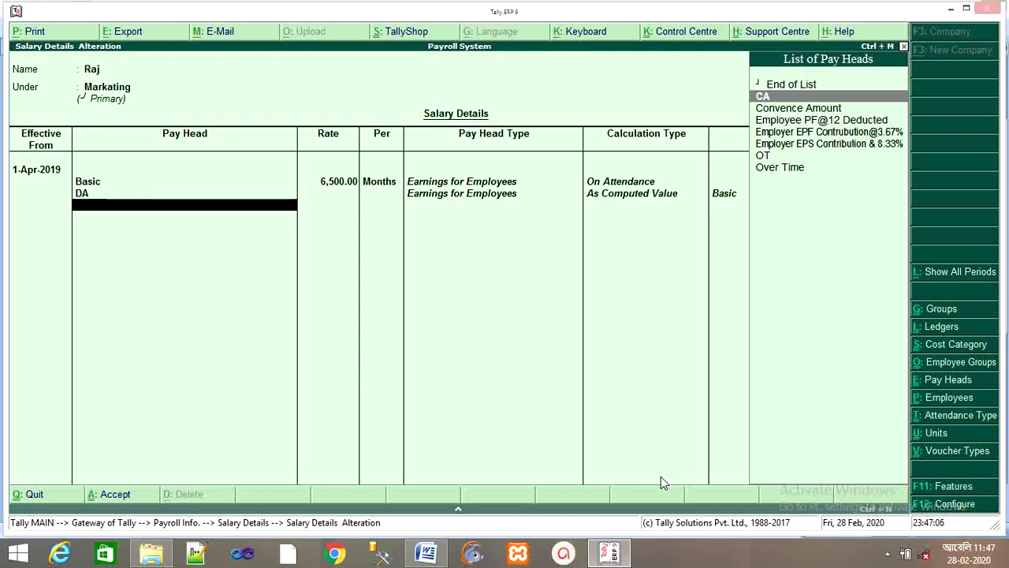
{"action": "key", "text": "Return"}
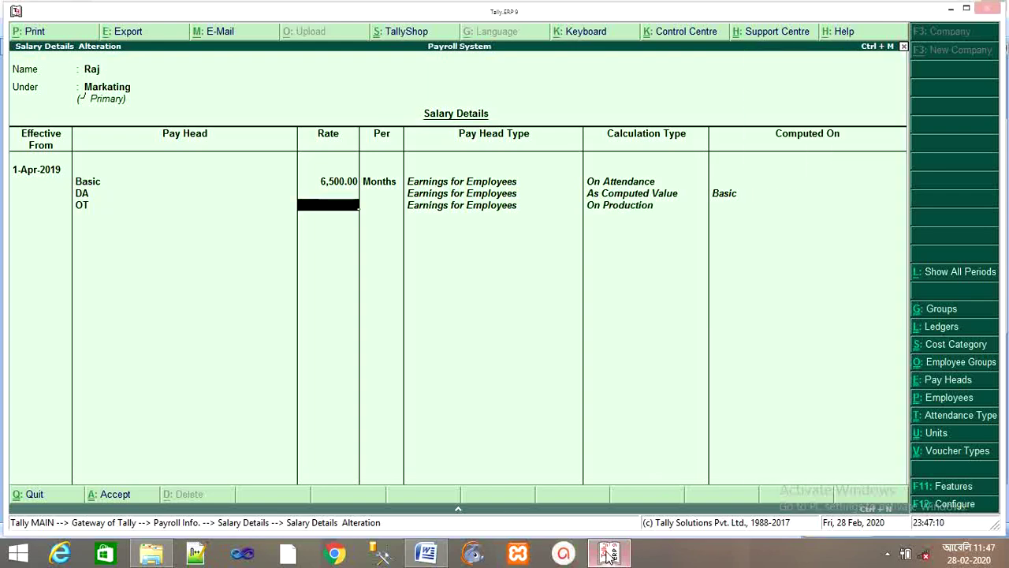
{"action": "left_click", "coordinate": [430, 552]}
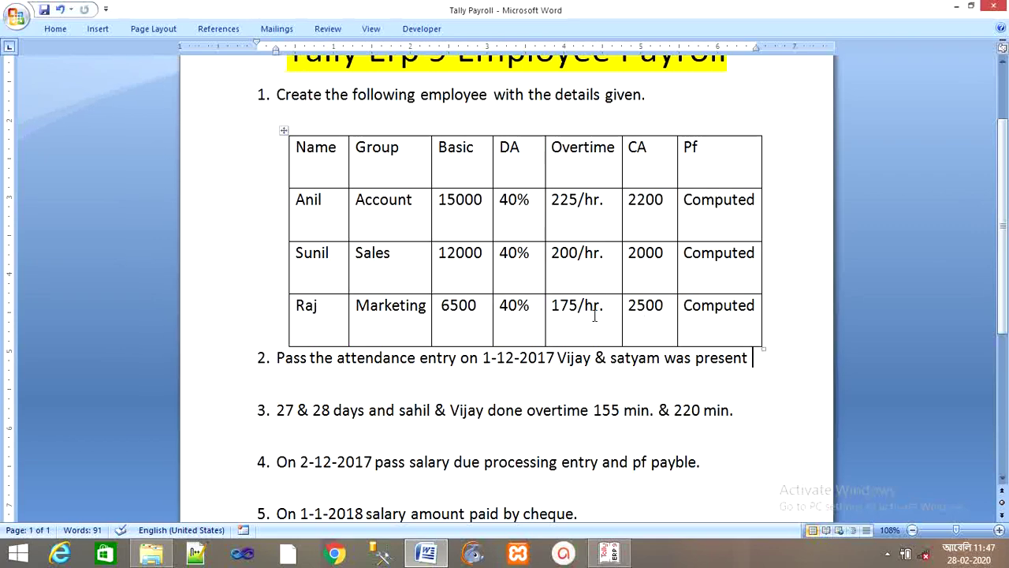
{"action": "left_click", "coordinate": [609, 554]}
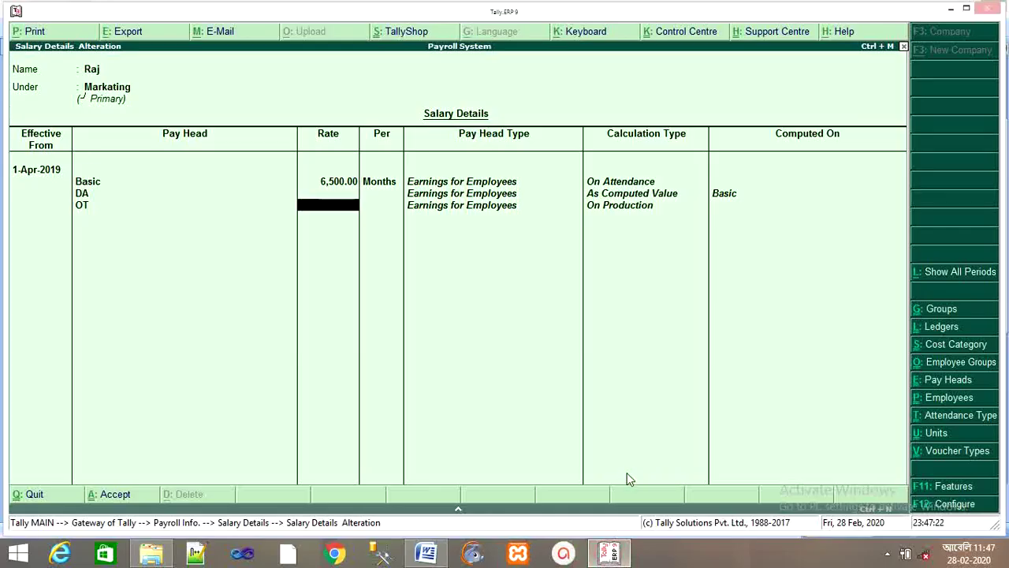
{"action": "type", "text": "175"}
{"action": "key", "text": "Return"}
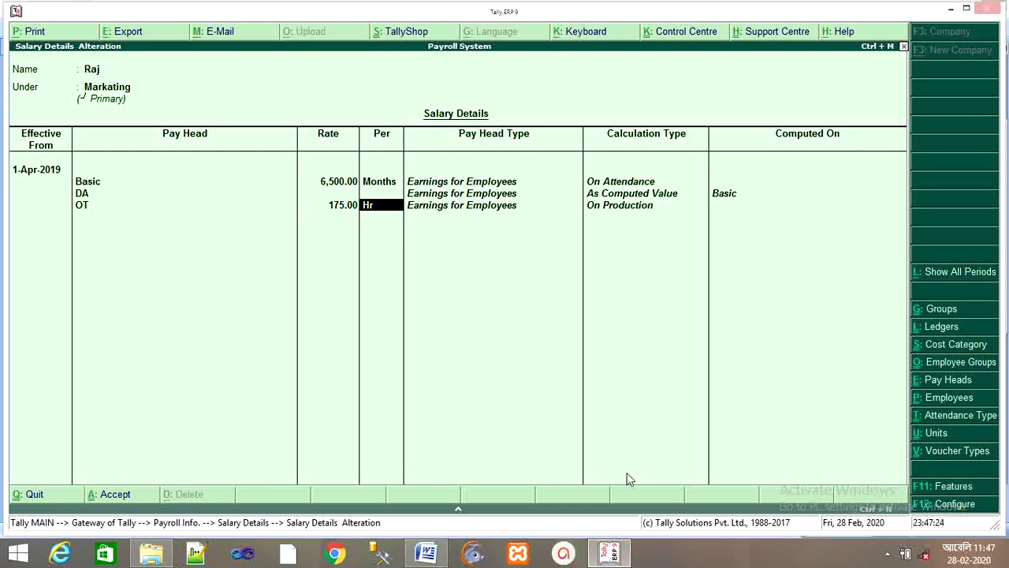
{"action": "key", "text": "Return"}
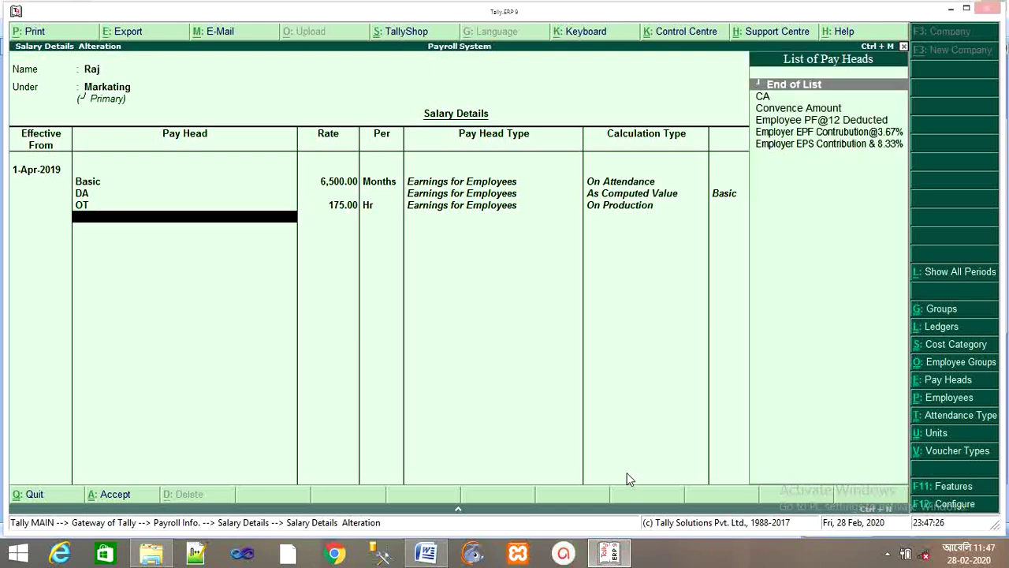
Add the CA pay head to the Markating employee's salary details with a rate of 2500
{"action": "key", "text": "Down"}
{"action": "key", "text": "Down"}
{"action": "key", "text": "Up"}
{"action": "key", "text": "Return"}
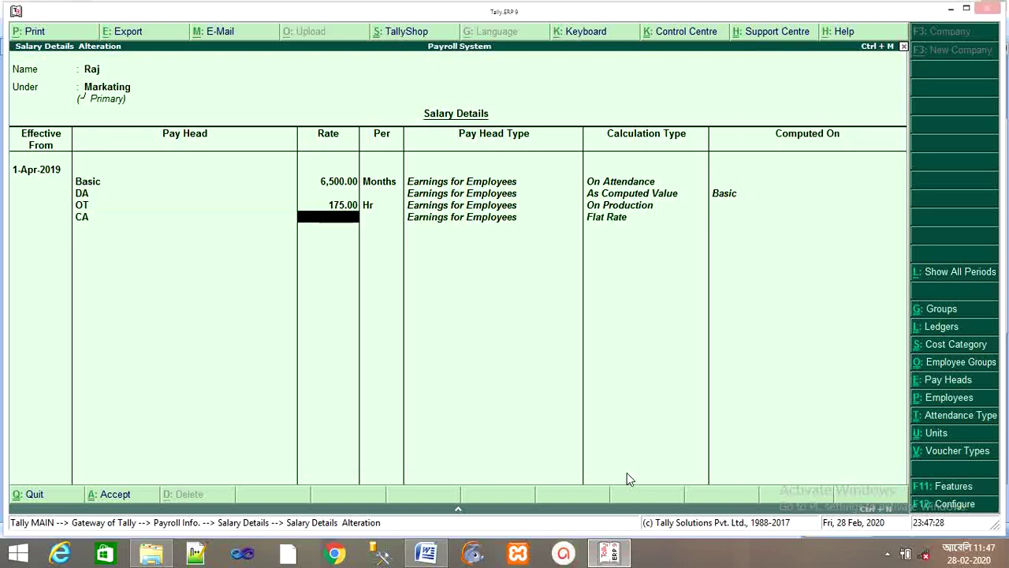
{"action": "type", "text": "2500"}
{"action": "key", "text": "Return"}
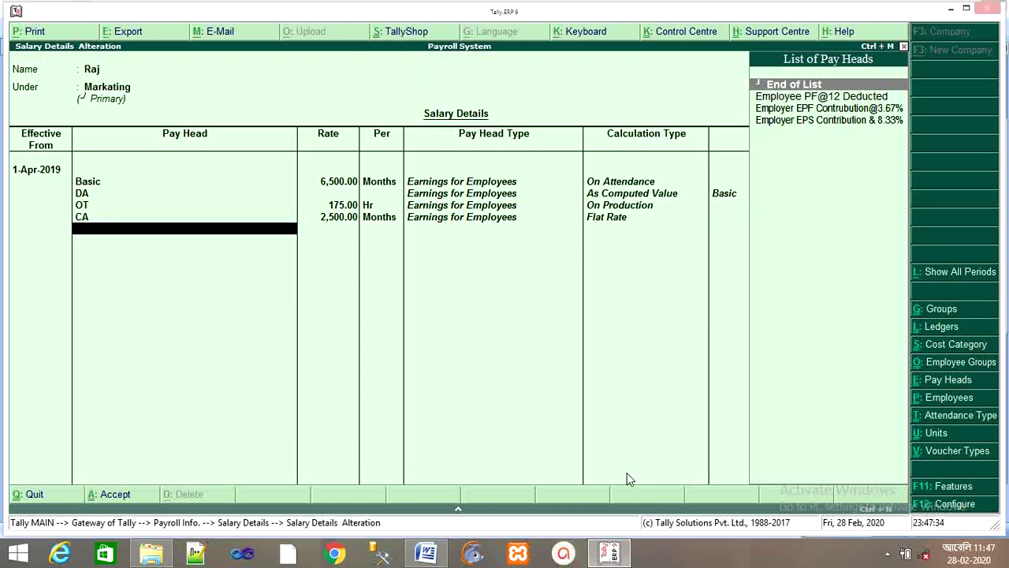
{"action": "key", "text": "Down"}
{"action": "key", "text": "Return"}
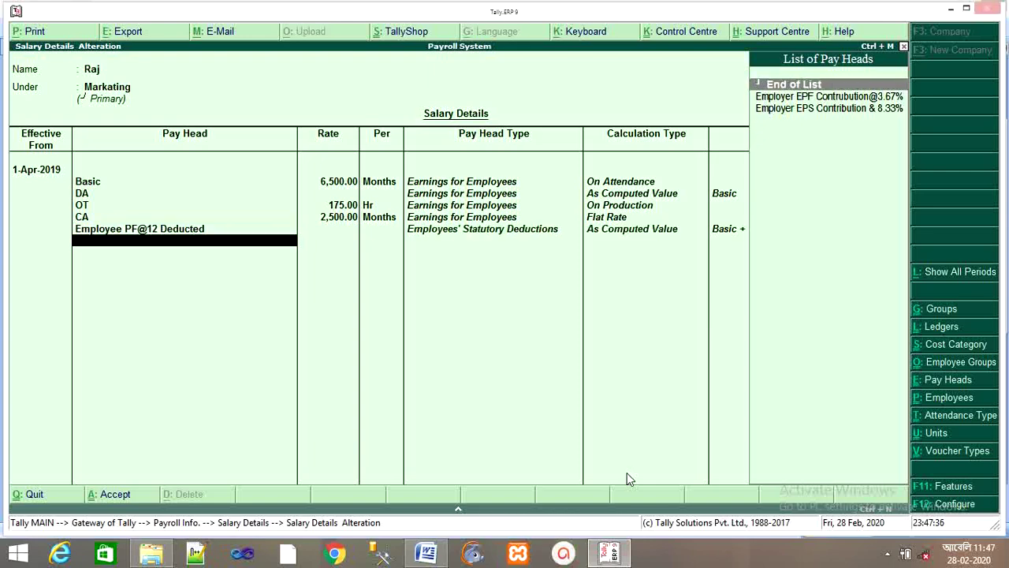
{"action": "key", "text": "Down"}
{"action": "key", "text": "Down"}
{"action": "key", "text": "Return"}
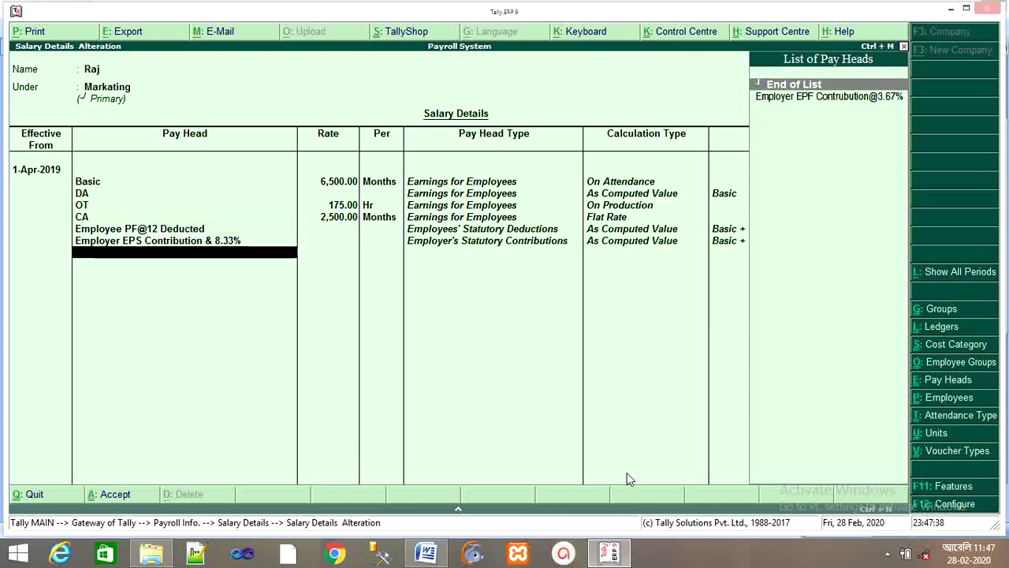
{"action": "key", "text": "Down"}
{"action": "key", "text": "Return"}
{"action": "key", "text": "Return"}
{"action": "key", "text": "Return"}
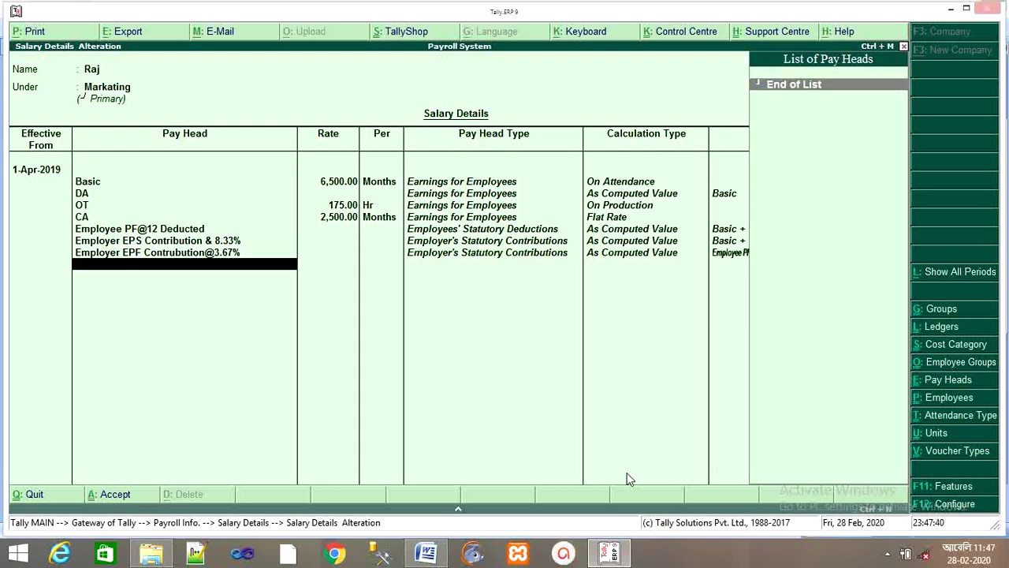
{"action": "key", "text": "Return"}
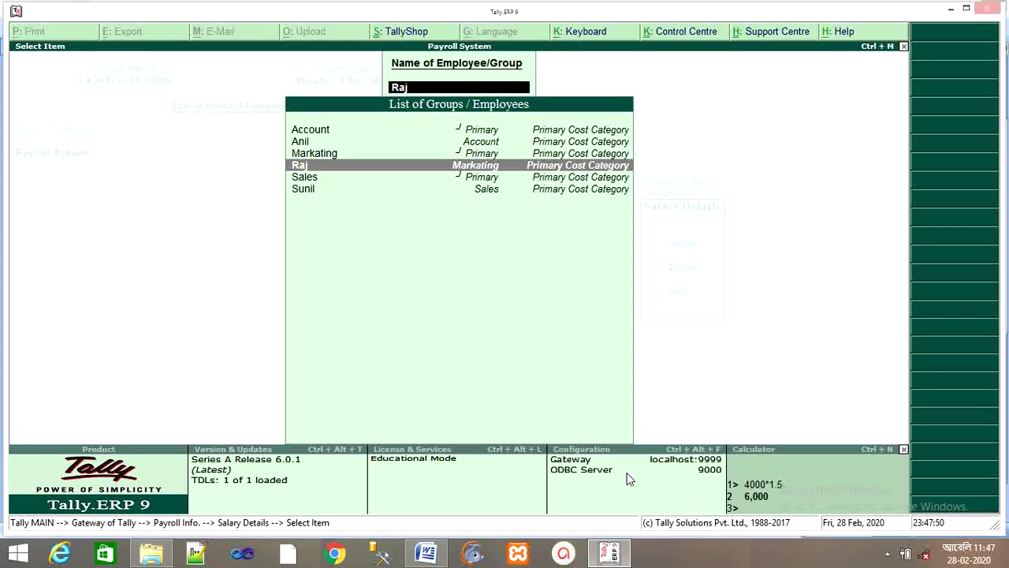
Leave the salary details and open the creation form for a new pay head
{"action": "key", "text": "BackSpace"}
{"action": "key", "text": "BackSpace"}
{"action": "key", "text": "BackSpace"}
{"action": "key", "text": "Escape"}
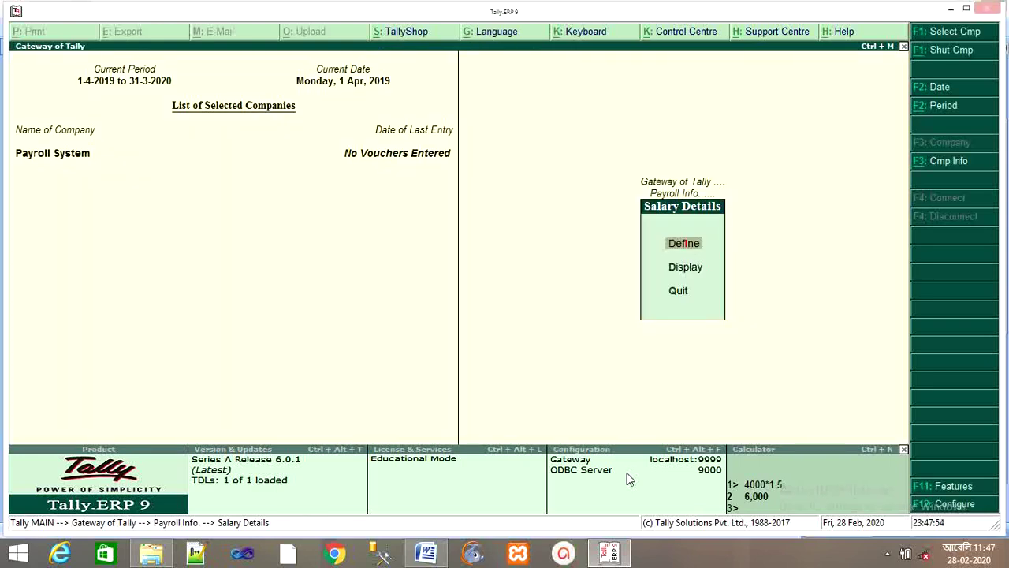
{"action": "key", "text": "Escape"}
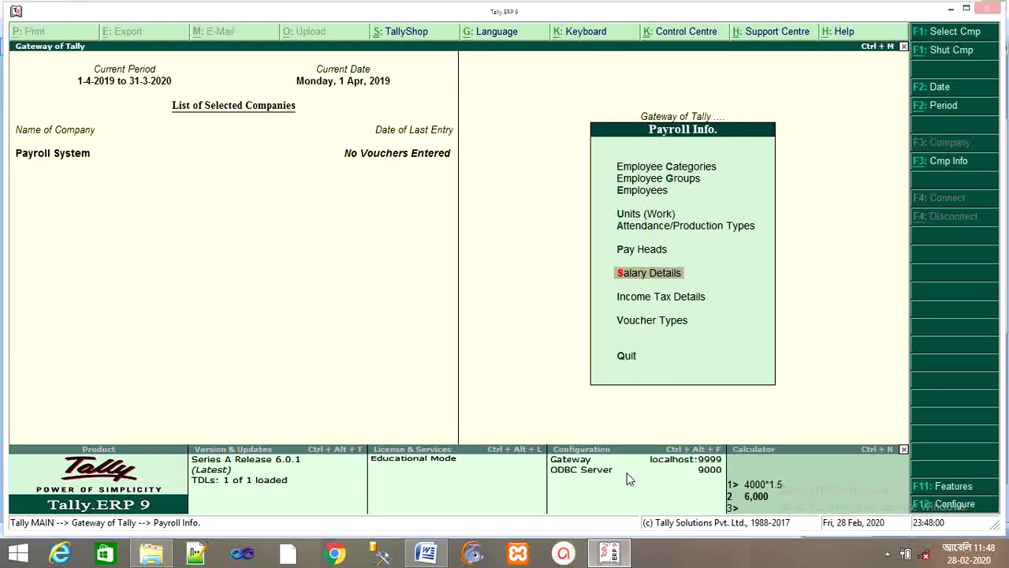
{"action": "key", "text": "Up"}
{"action": "key", "text": "Return"}
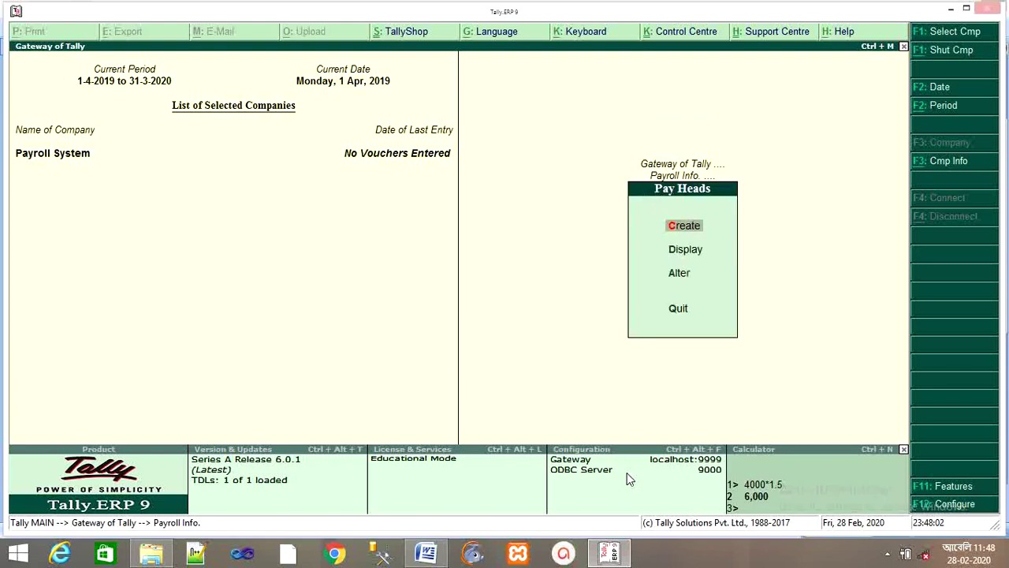
{"action": "key", "text": "Return"}
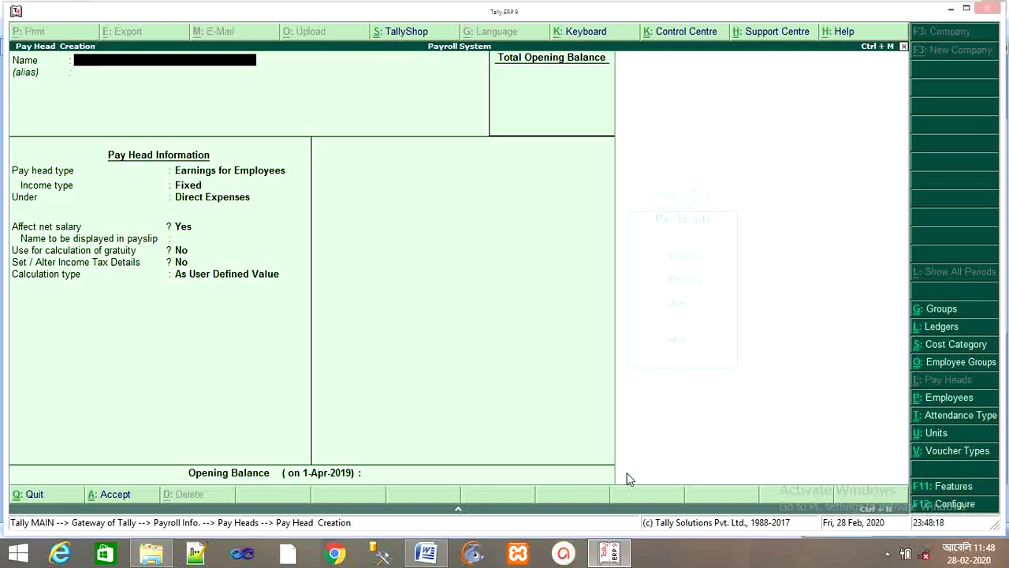
Create the pay head Salary Payble with type Not Applicable under Current Liabilities and save it
{"action": "type", "text": "Salary Payble"}
{"action": "key", "text": "Return"}
{"action": "key", "text": "Return"}
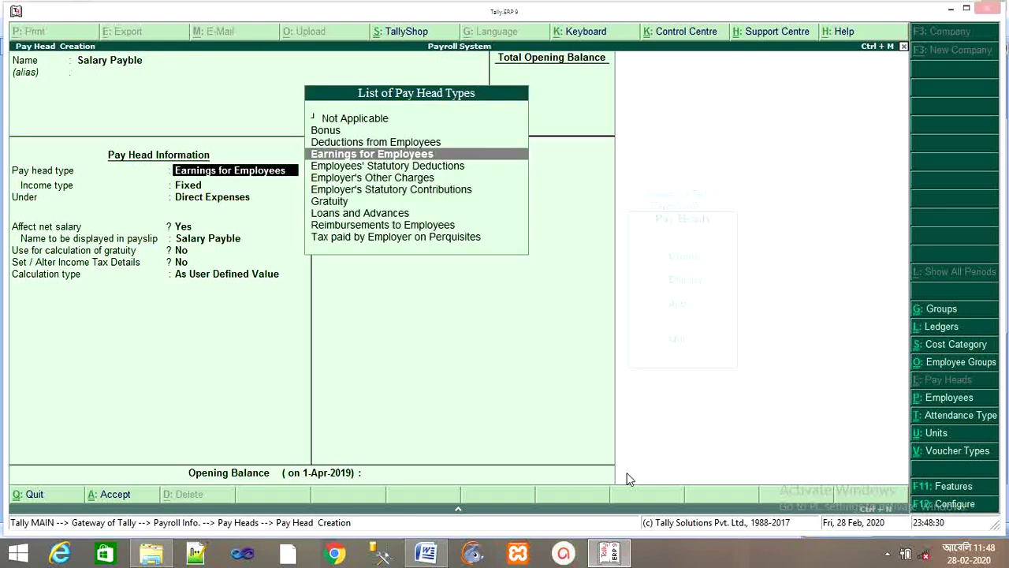
{"action": "key", "text": "Up"}
{"action": "key", "text": "Up"}
{"action": "key", "text": "Up"}
{"action": "key", "text": "Return"}
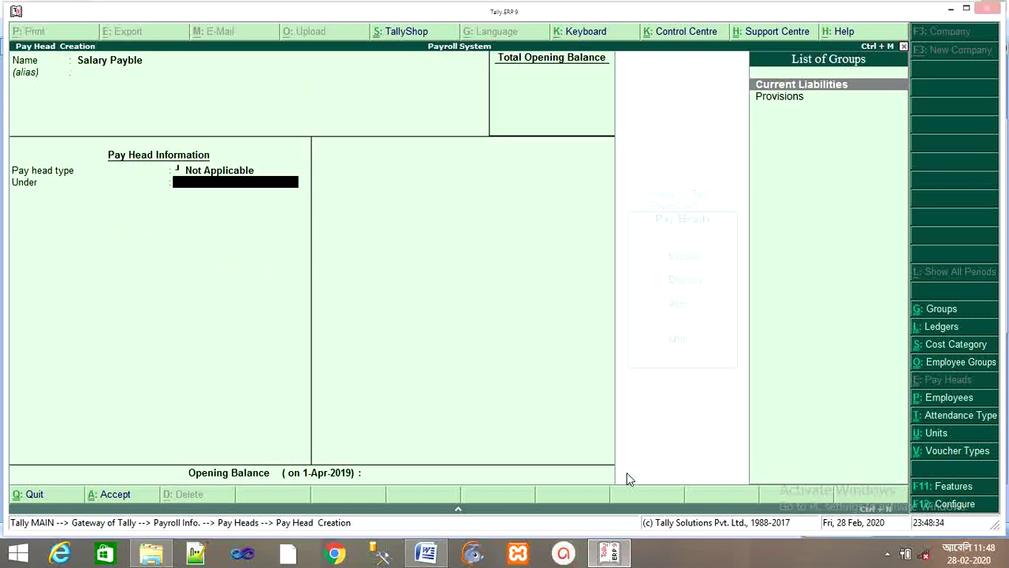
{"action": "key", "text": "Return"}
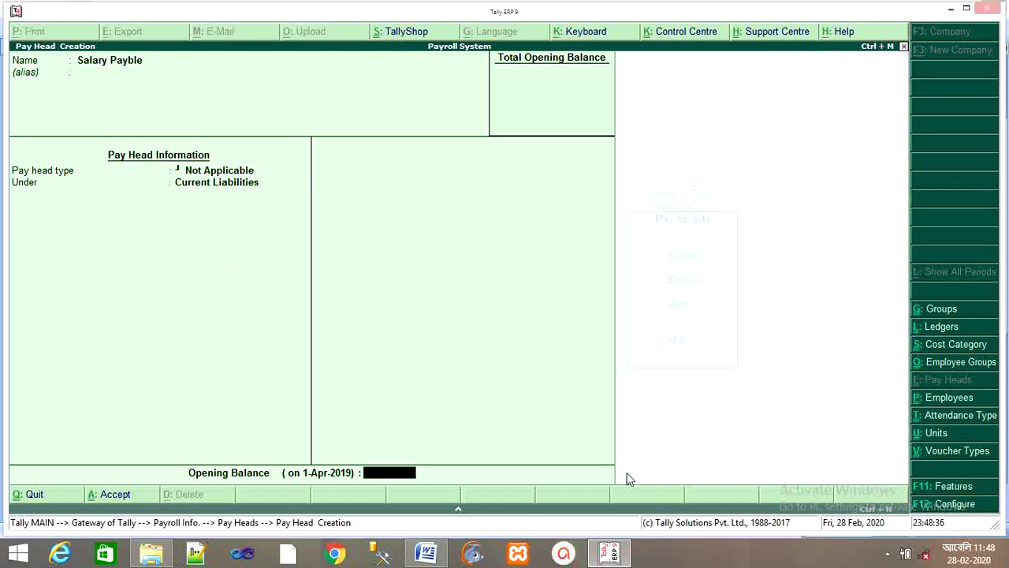
{"action": "key", "text": "Return"}
{"action": "key", "text": "Return"}
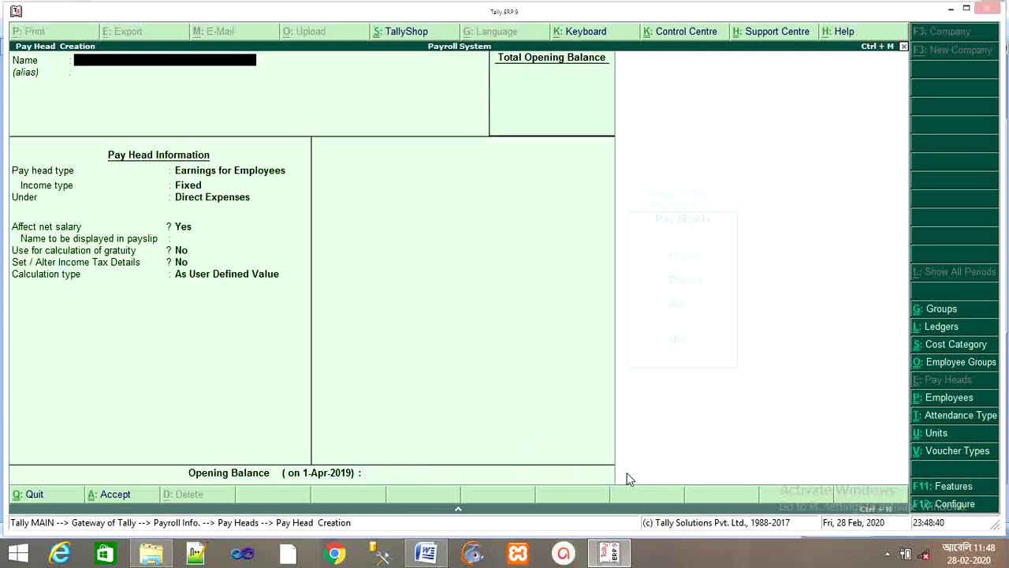
Create the pay head PF Payble with type Not Applicable under Current Liabilities and save it
{"action": "type", "text": "PF Payble"}
{"action": "key", "text": "Return"}
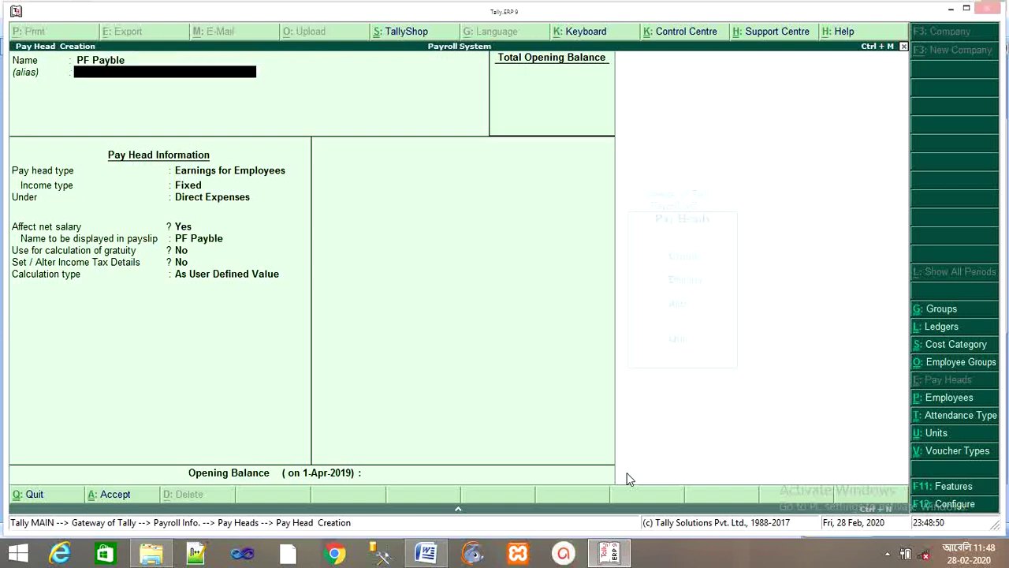
{"action": "key", "text": "Return"}
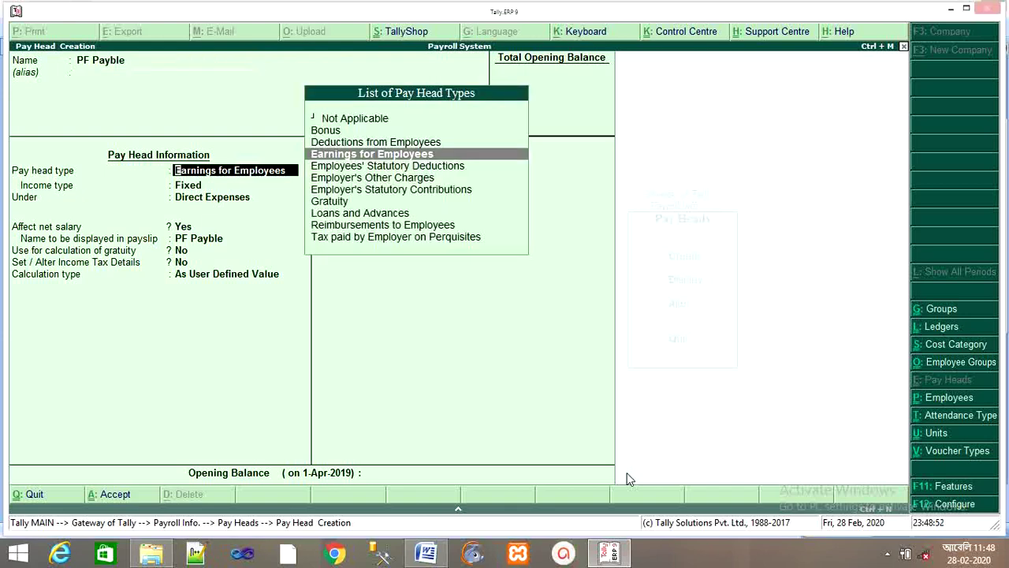
{"action": "key", "text": "Up"}
{"action": "key", "text": "Up"}
{"action": "key", "text": "Up"}
{"action": "key", "text": "Return"}
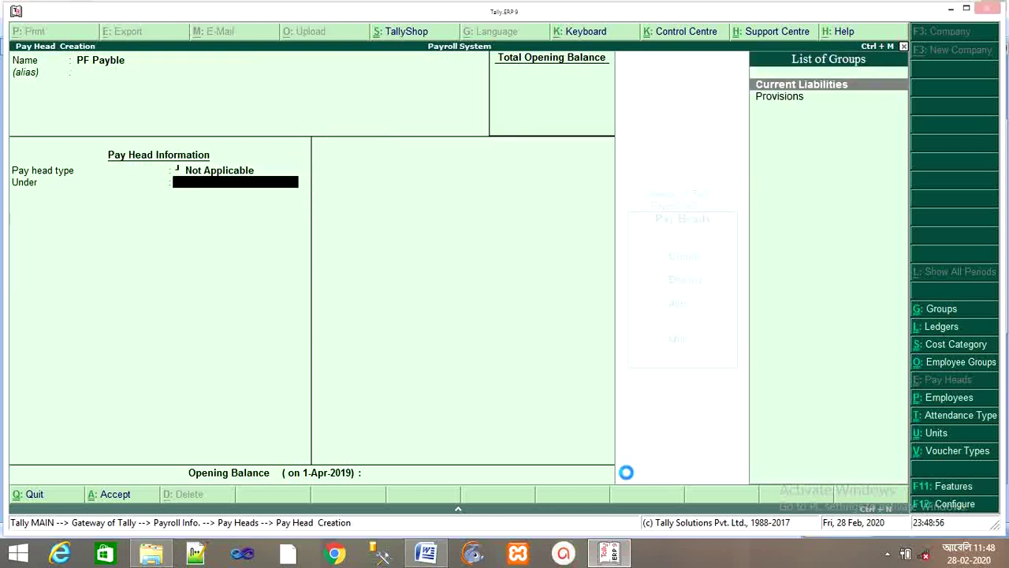
{"action": "key", "text": "Return"}
{"action": "key", "text": "Return"}
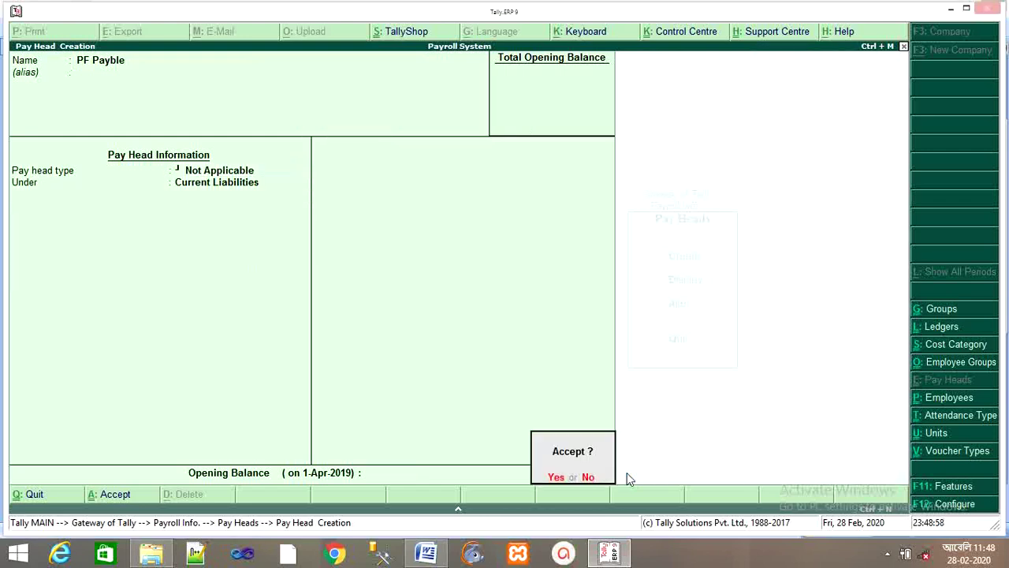
{"action": "key", "text": "Return"}
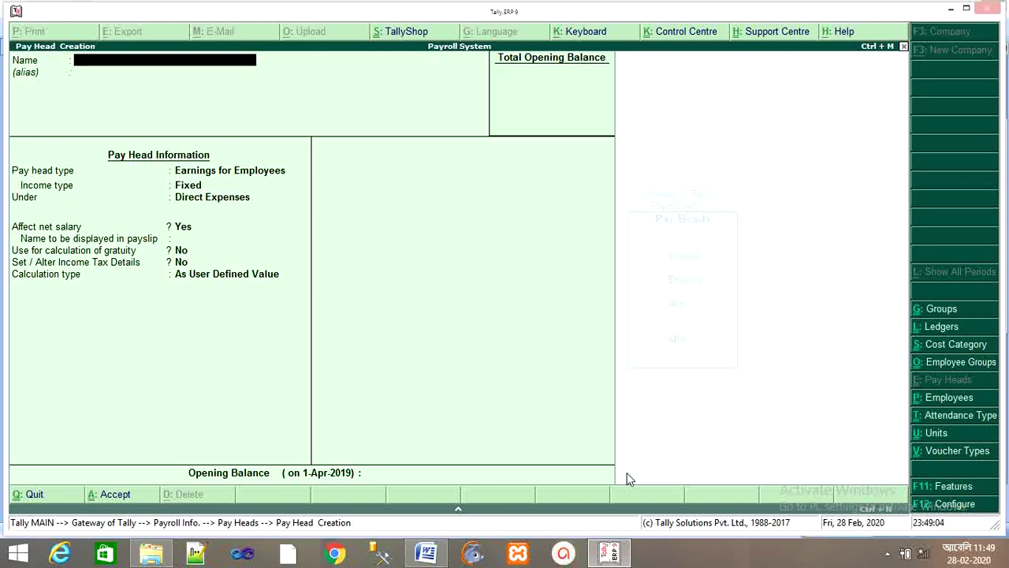
Quit pay head creation and return to the Gateway of Tally
{"action": "key", "text": "Escape"}
{"action": "key", "text": "y"}
{"action": "key", "text": "Escape"}
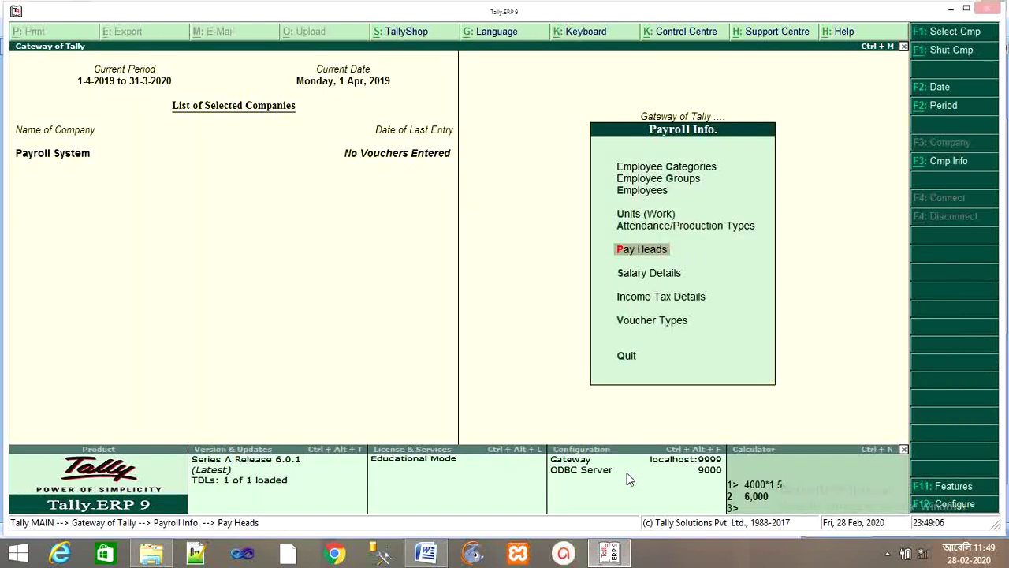
{"action": "key", "text": "Escape"}
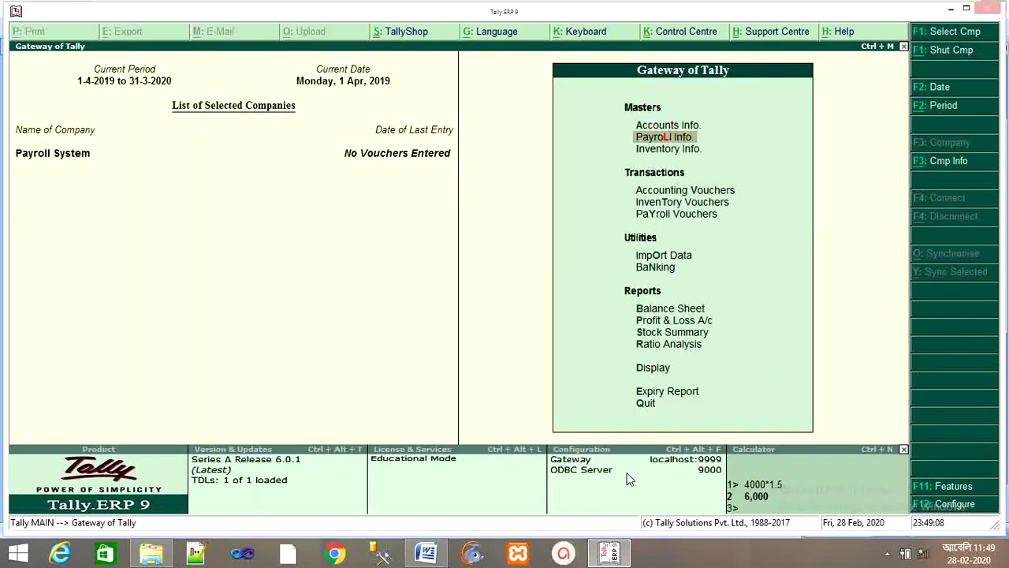
Open the options for payroll voucher types from the payroll masters
{"action": "key", "text": "Return"}
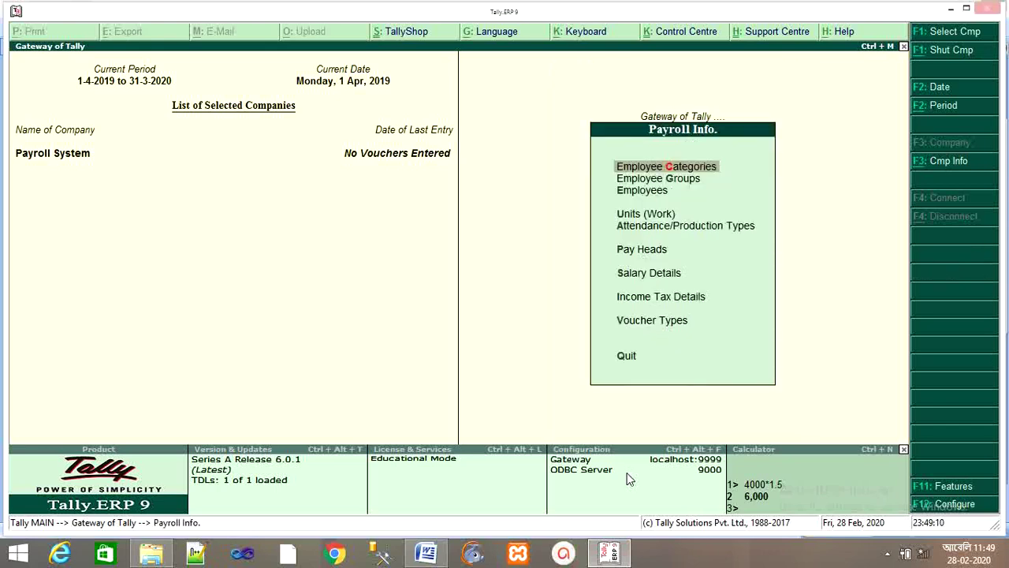
{"action": "key", "text": "Down"}
{"action": "key", "text": "Down"}
{"action": "key", "text": "Down"}
{"action": "key", "text": "Down"}
{"action": "key", "text": "Down"}
{"action": "key", "text": "Down"}
{"action": "key", "text": "Down"}
{"action": "key", "text": "Down"}
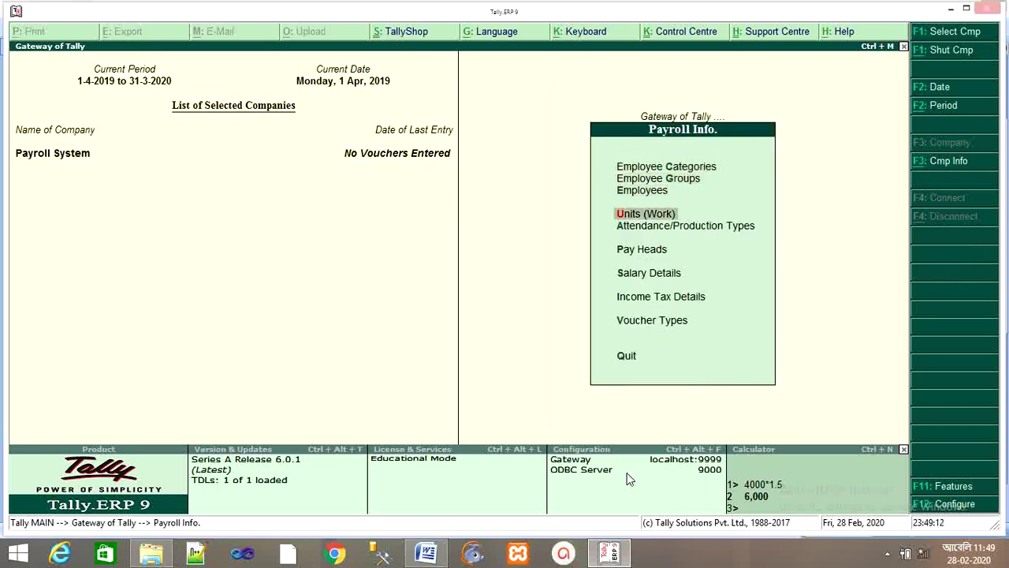
{"action": "key", "text": "Return"}
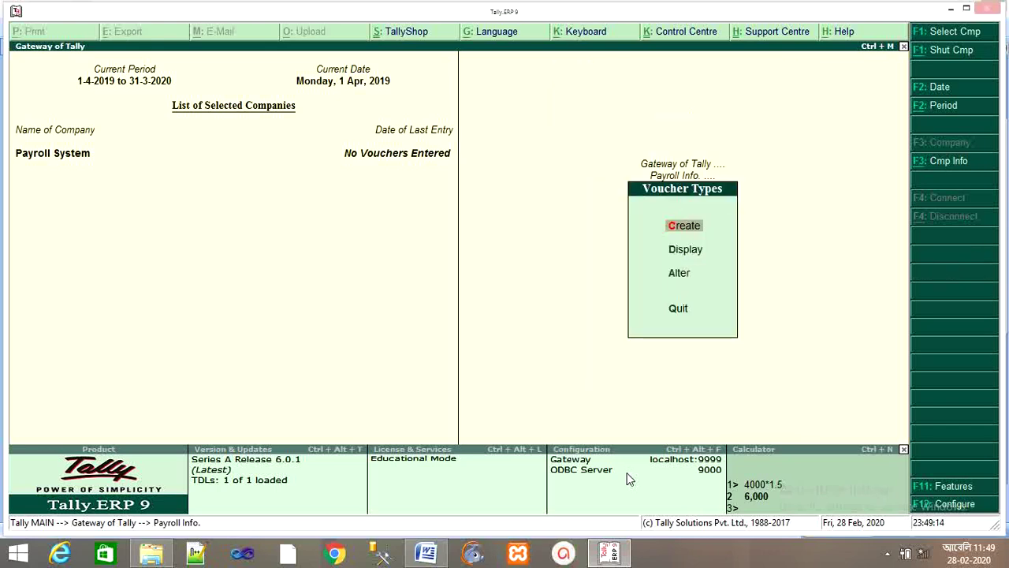
Open the Payroll voucher type for alteration
{"action": "key", "text": "Down"}
{"action": "key", "text": "Down"}
{"action": "key", "text": "Down"}
{"action": "key", "text": "Up"}
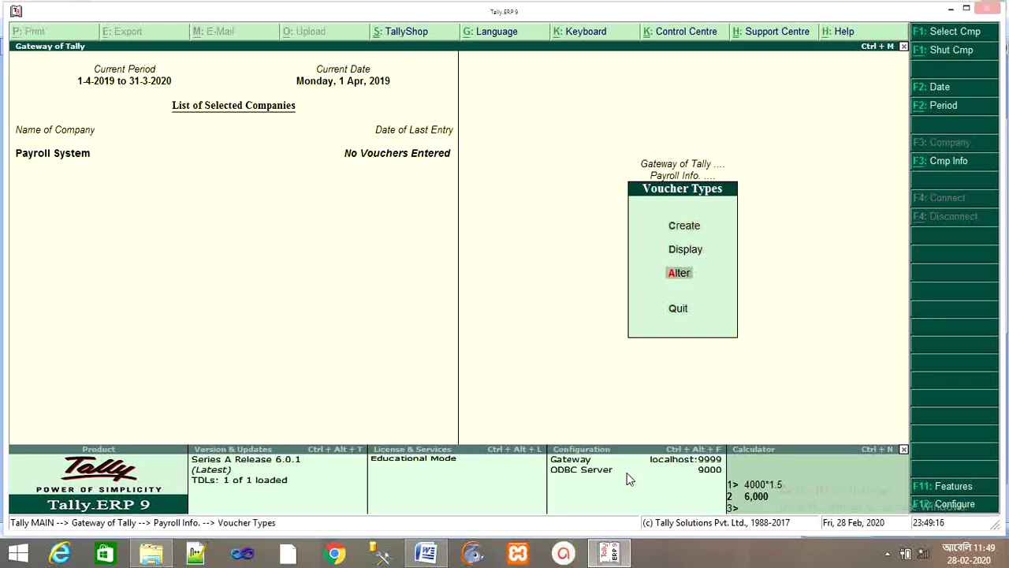
{"action": "key", "text": "Return"}
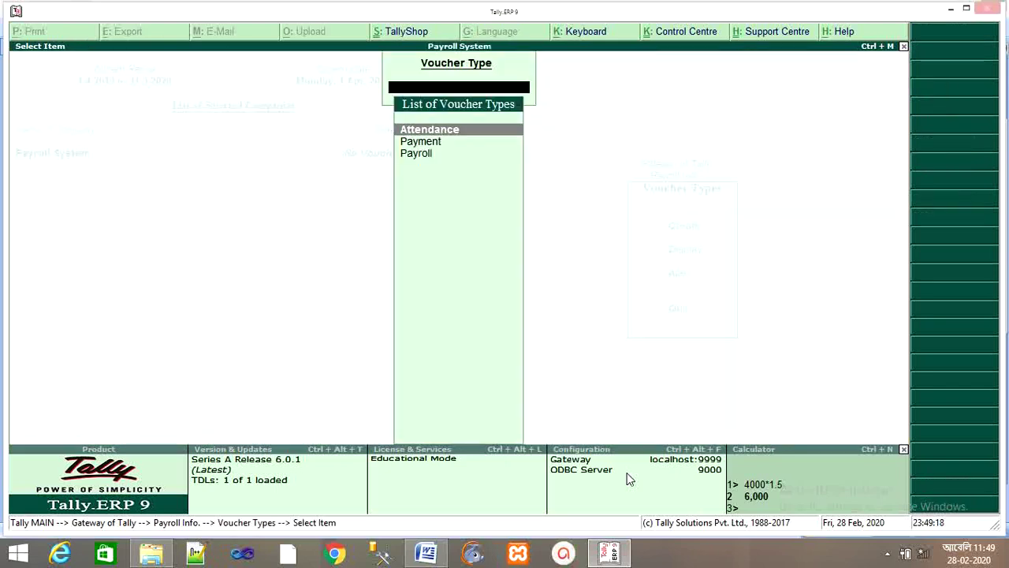
{"action": "key", "text": "Down"}
{"action": "key", "text": "Down"}
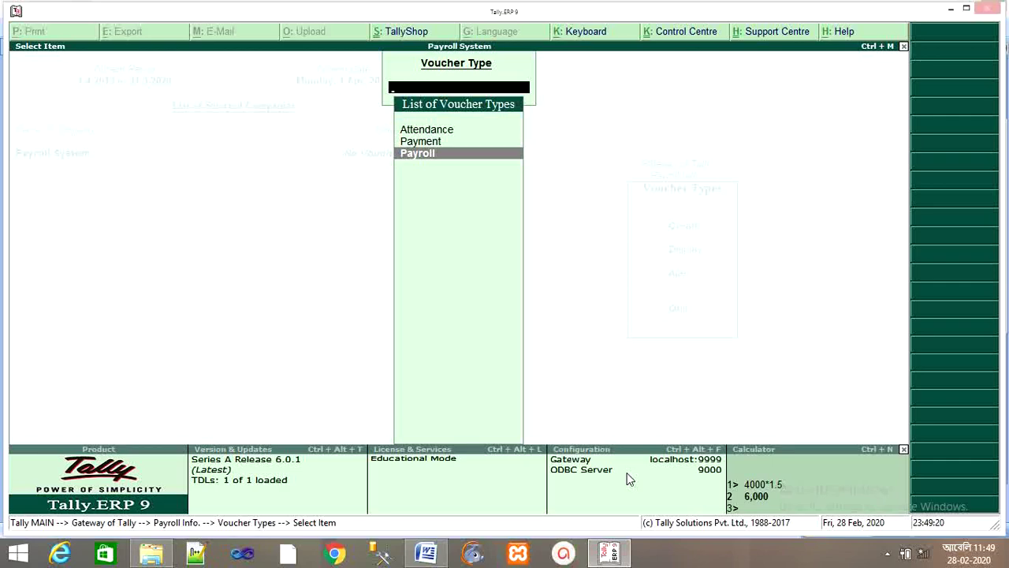
{"action": "key", "text": "Return"}
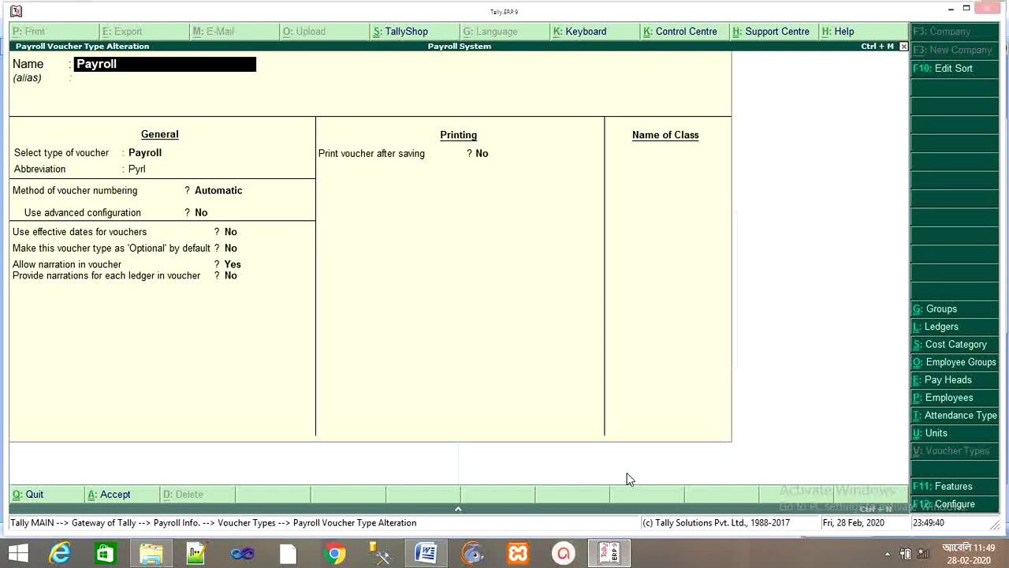
Keep the Payroll voucher type's existing name, general and printing settings and proceed to its class names
{"action": "key", "text": "Return"}
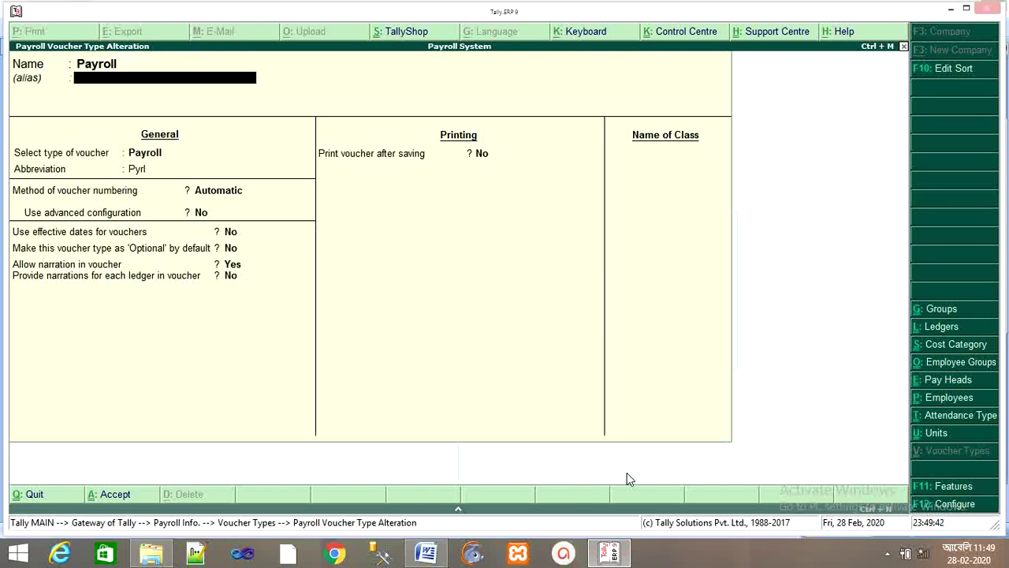
{"action": "key", "text": "Return"}
{"action": "key", "text": "Return"}
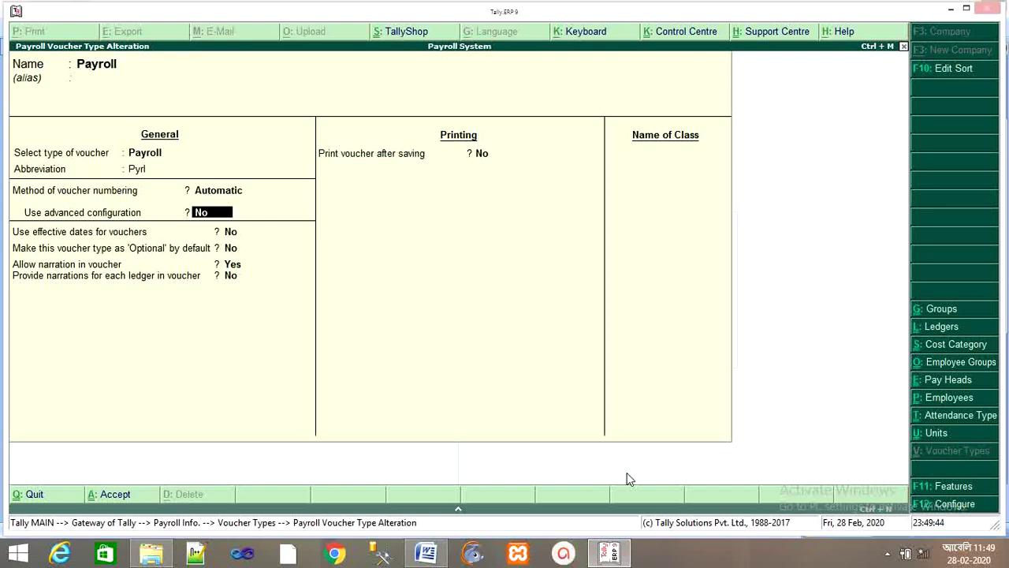
{"action": "key", "text": "Return"}
{"action": "key", "text": "Return"}
{"action": "key", "text": "Return"}
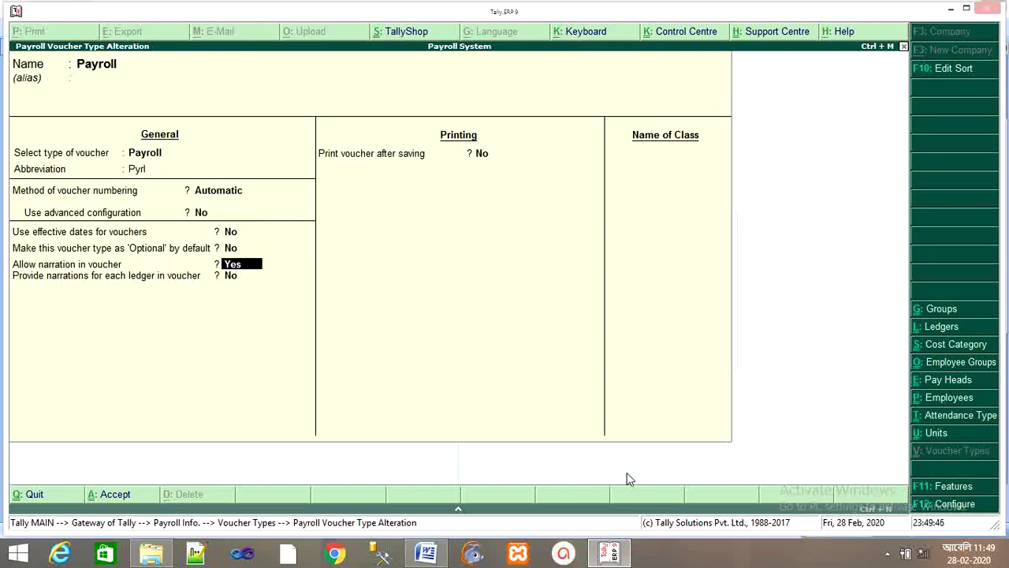
{"action": "key", "text": "Return"}
{"action": "key", "text": "Return"}
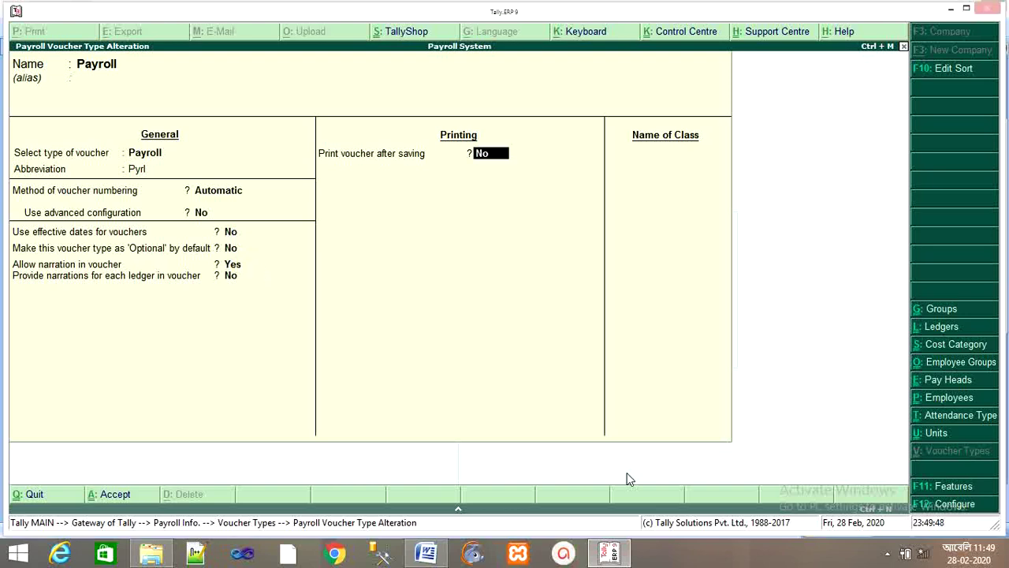
{"action": "key", "text": "Return"}
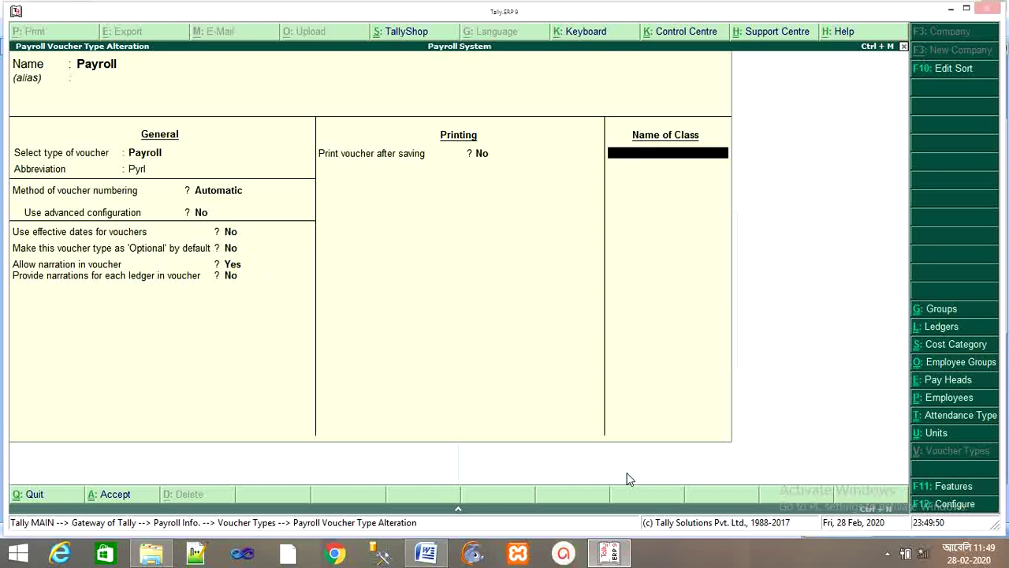
Add the voucher class Salary Payble with no excluded or included groups and Salary Payble as its ledger
{"action": "type", "text": "Salary Payble"}
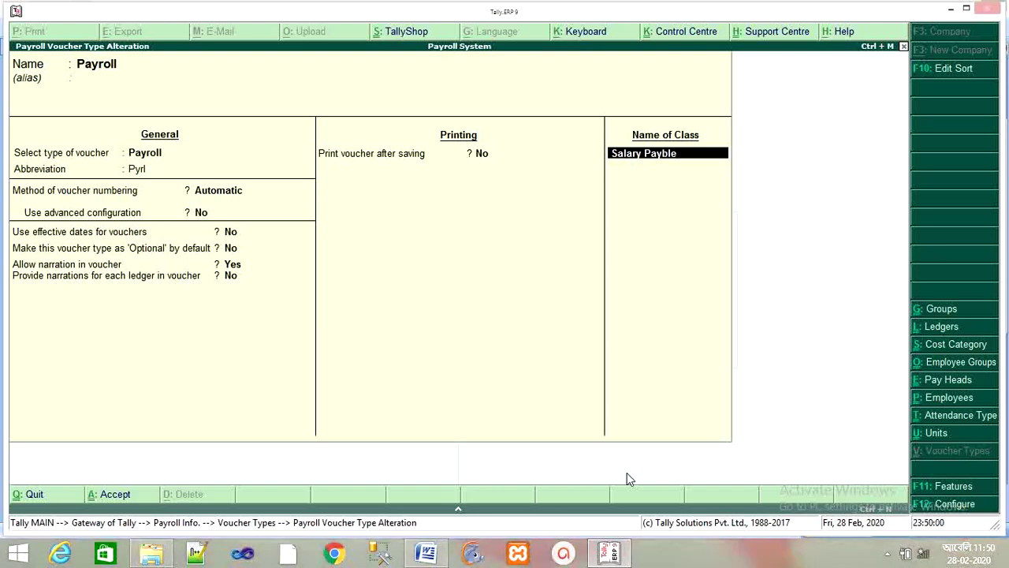
{"action": "key", "text": "Return"}
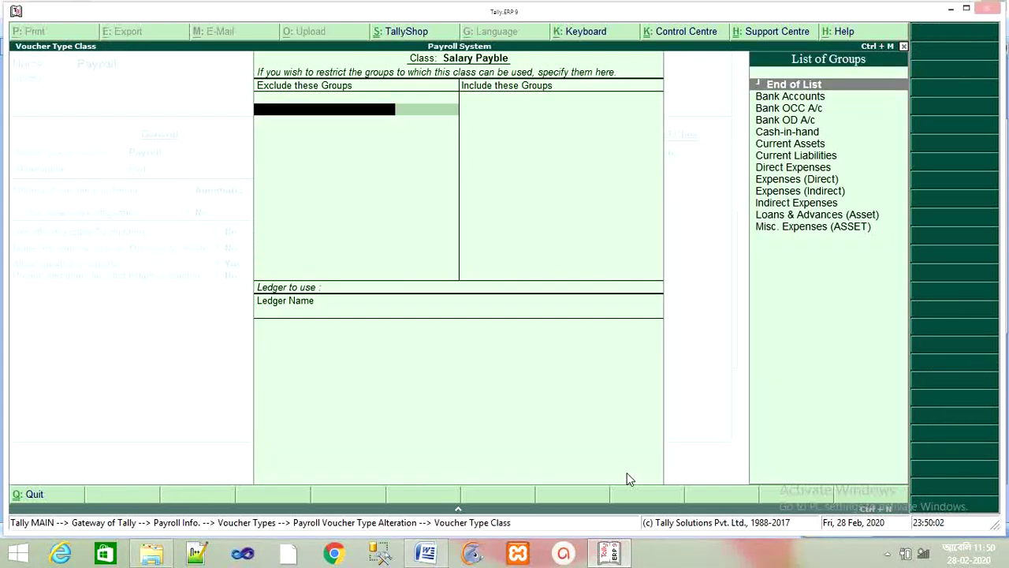
{"action": "key", "text": "Return"}
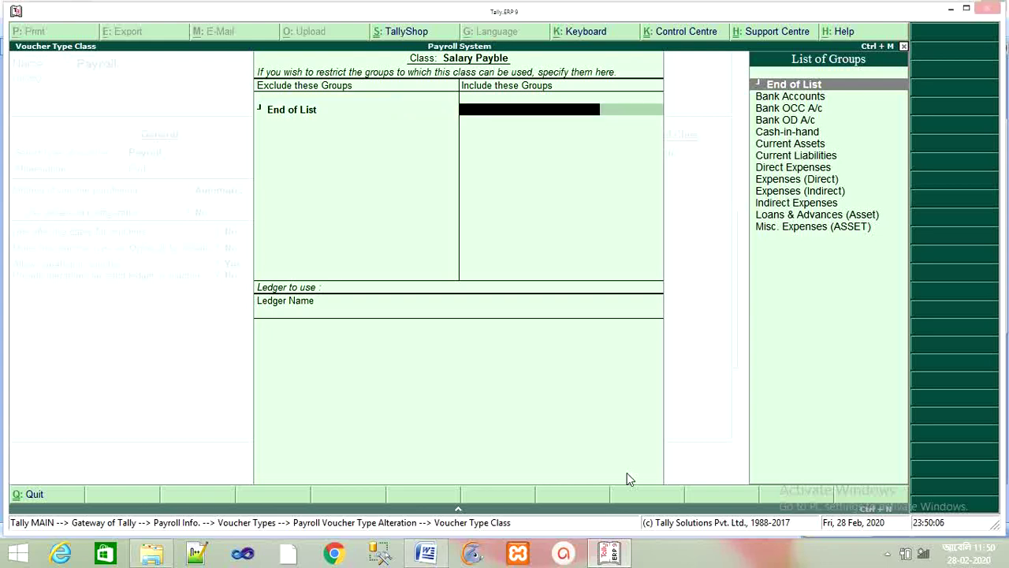
{"action": "key", "text": "Return"}
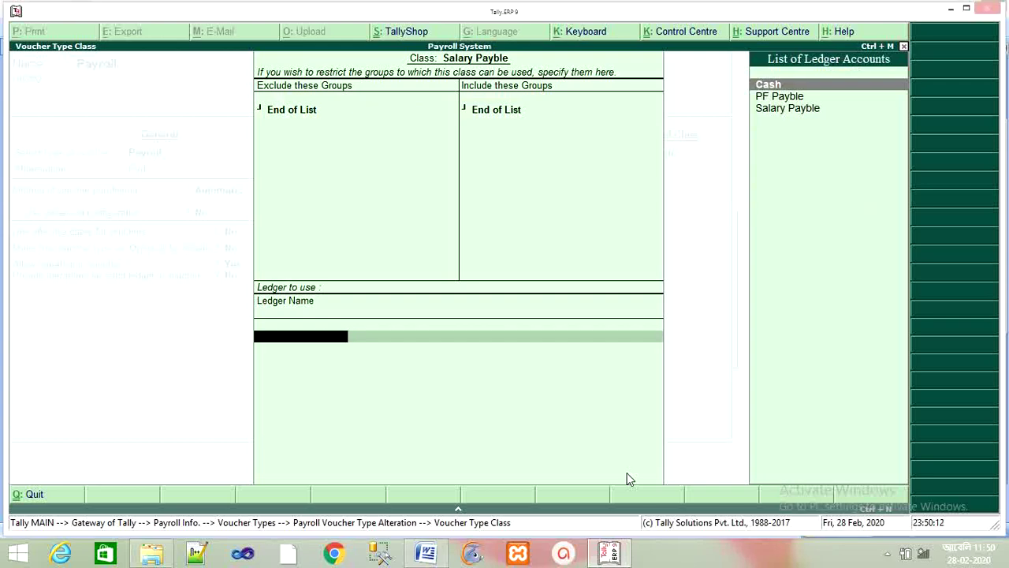
{"action": "key", "text": "Down"}
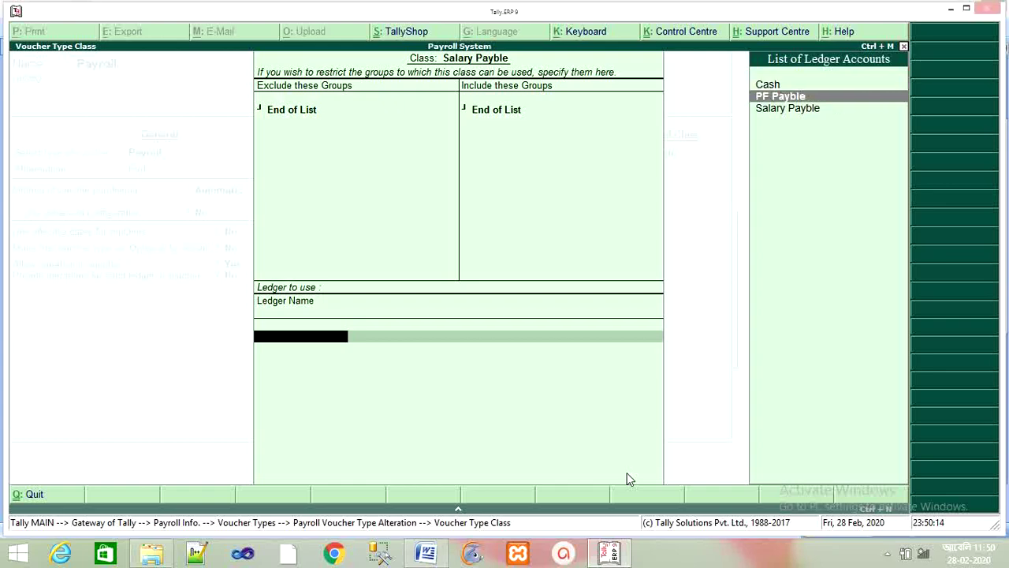
{"action": "key", "text": "Down"}
{"action": "key", "text": "Return"}
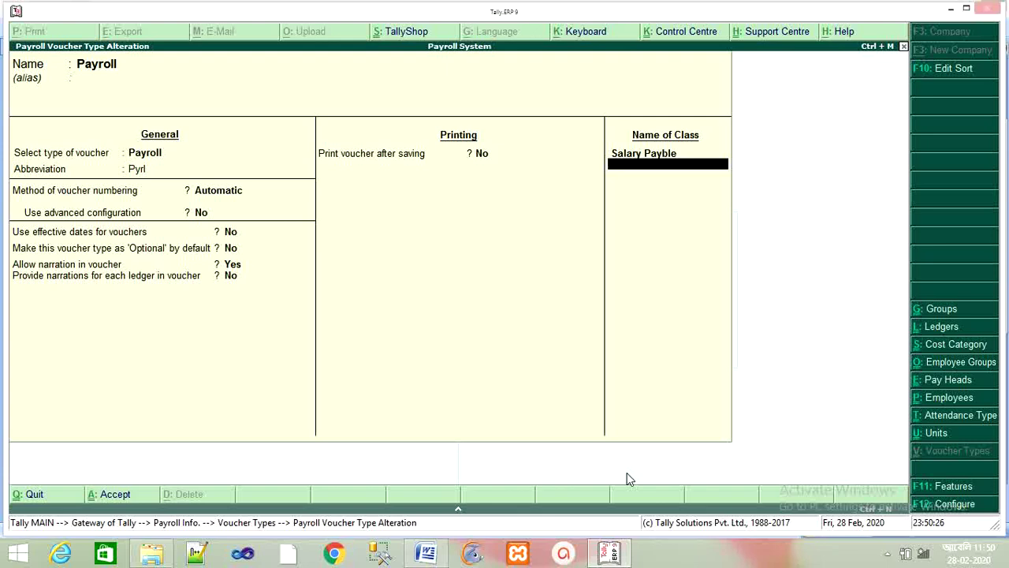
Add the voucher class PF Payble with no excluded or included groups and PF Payble as its ledger
{"action": "type", "text": "PF Payble"}
{"action": "key", "text": "Return"}
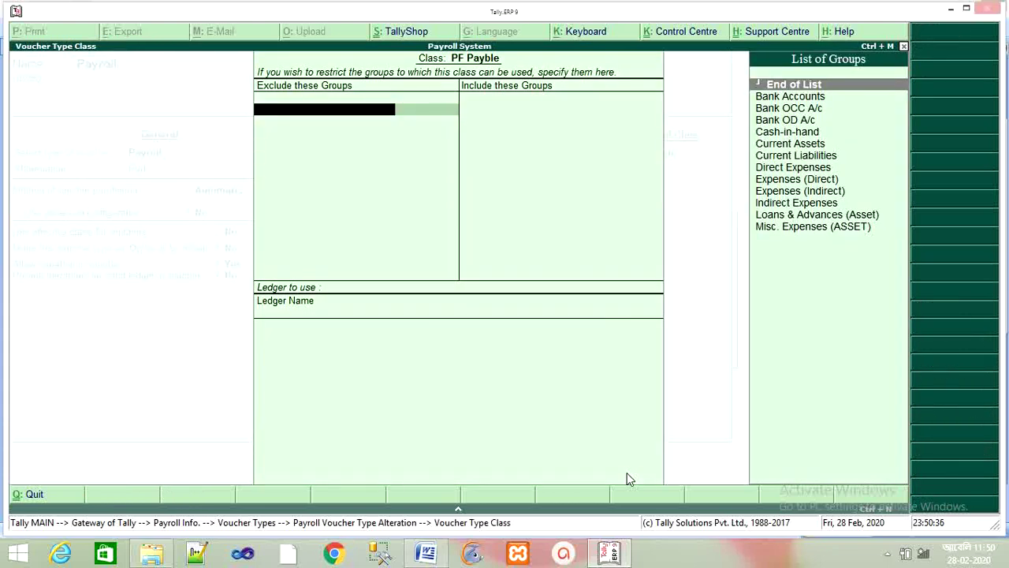
{"action": "key", "text": "Return"}
{"action": "key", "text": "Return"}
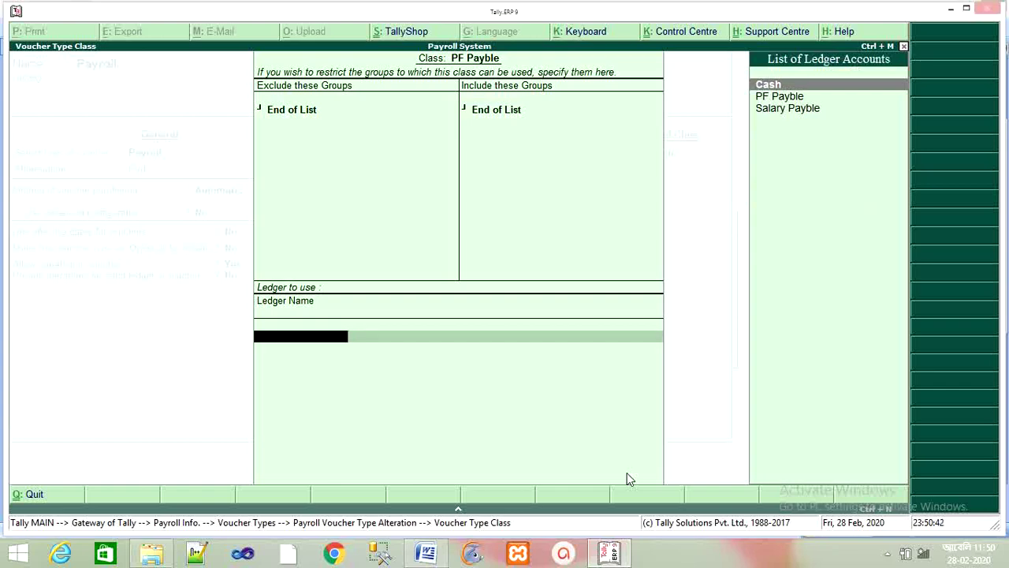
{"action": "key", "text": "Down"}
{"action": "key", "text": "Return"}
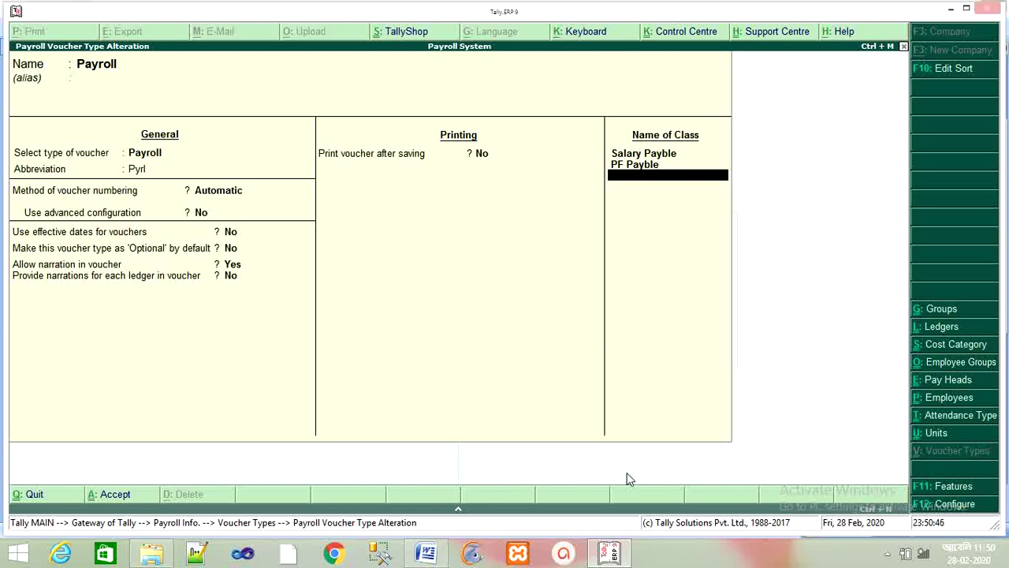
Save the altered Payroll voucher type and return to the Gateway of Tally
{"action": "key", "text": "Return"}
{"action": "key", "text": "Return"}
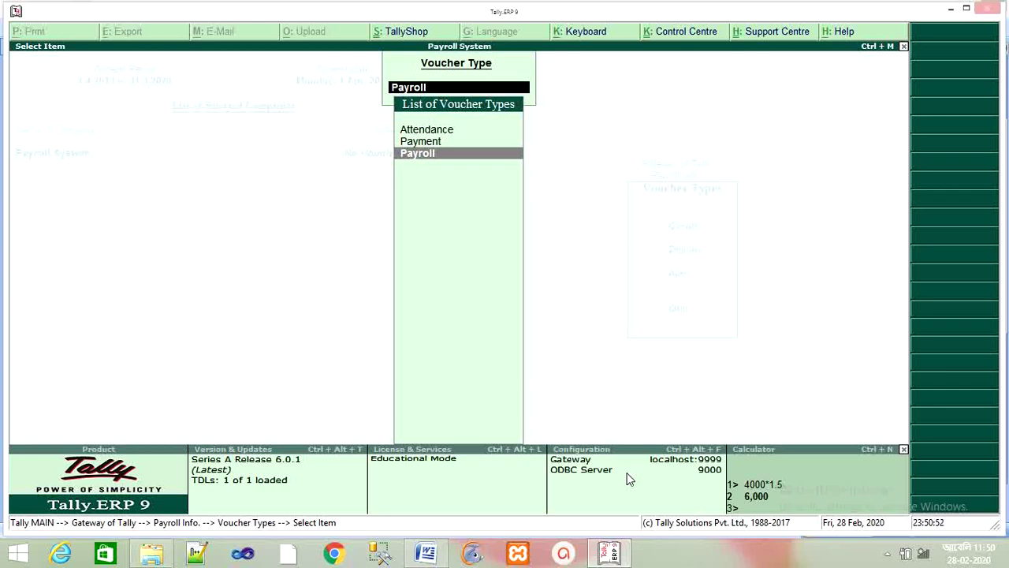
{"action": "key", "text": "BackSpace"}
{"action": "key", "text": "Escape"}
{"action": "key", "text": "Escape"}
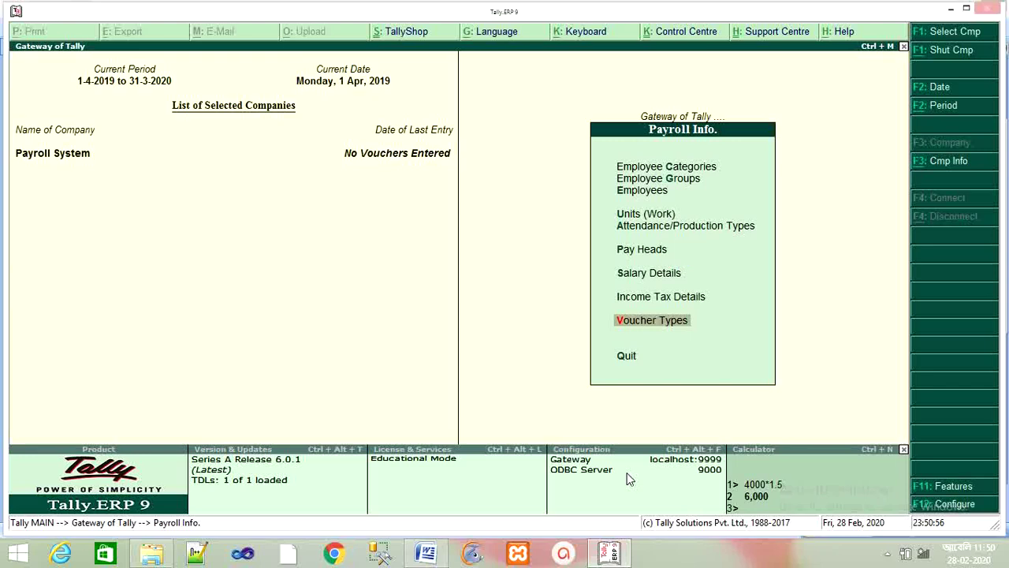
{"action": "key", "text": "Escape"}
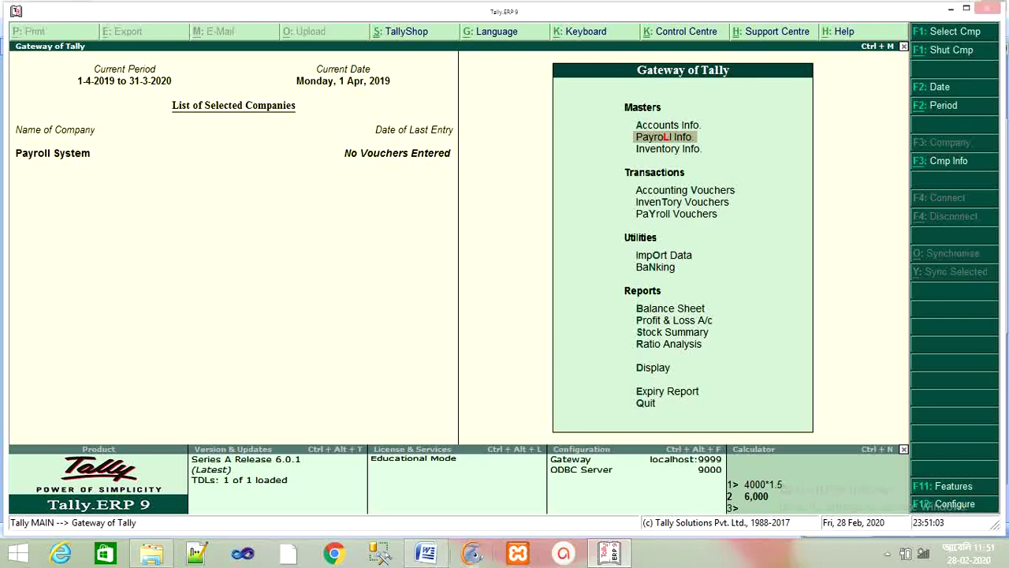
Switch to the Word assignment and replace the first employee name in item 2 with the Account group employee's name
{"action": "left_click", "coordinate": [423, 554]}
{"action": "scroll", "coordinate": [331, 364], "scroll_direction": "down", "scroll_amount": 1}
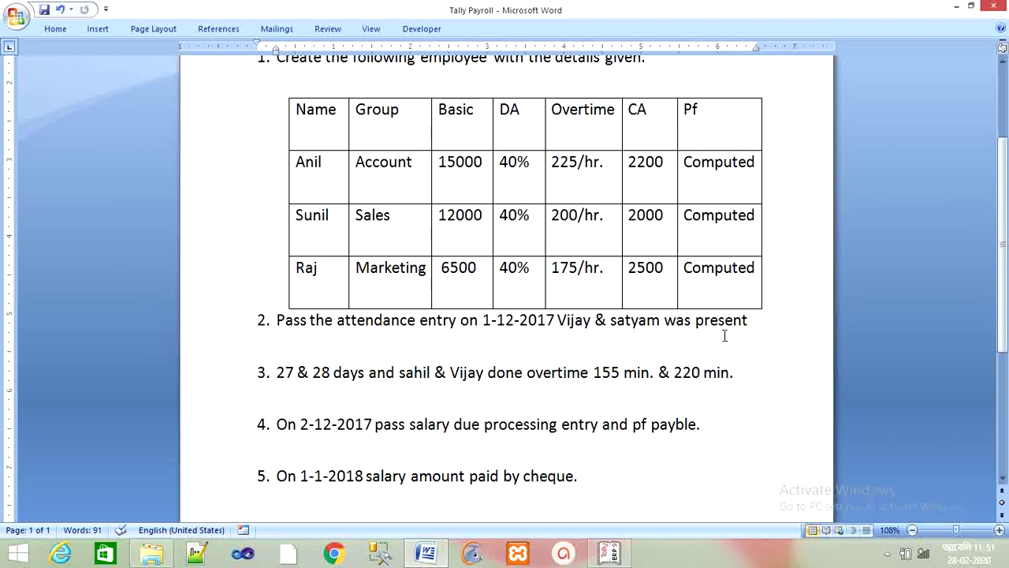
{"action": "left_click", "coordinate": [594, 324]}
{"action": "key", "text": "BackSpace"}
{"action": "key", "text": "BackSpace"}
{"action": "key", "text": "BackSpace"}
{"action": "key", "text": "BackSpace"}
{"action": "key", "text": "BackSpace"}
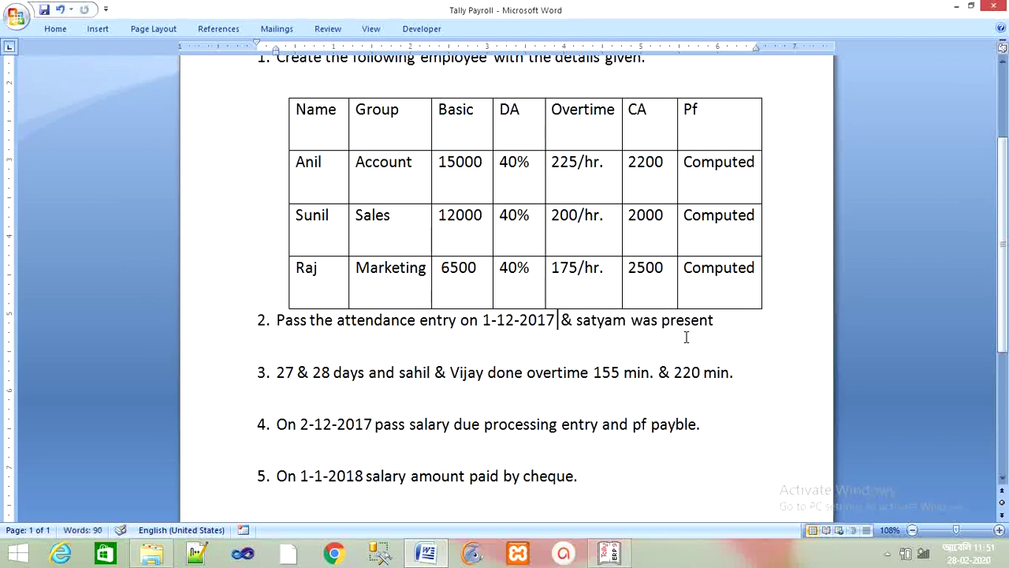
{"action": "type", "text": "a"}
{"action": "type", "text": "nil"}
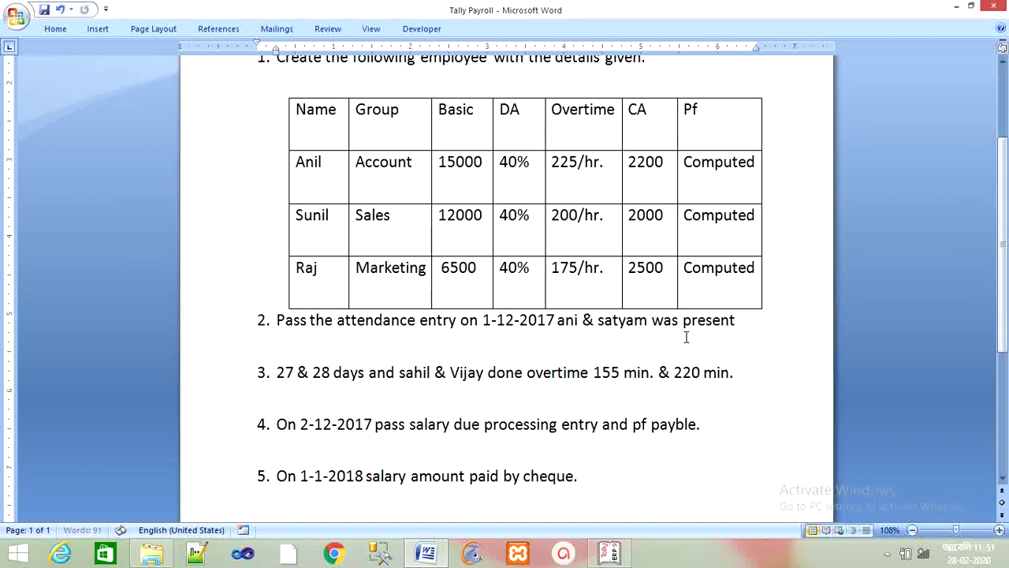
Replace the second employee name in item 2 with the Marketing group employee's name
{"action": "key", "text": "Right"}
{"action": "key", "text": "Right"}
{"action": "key", "text": "Right"}
{"action": "key", "text": "Right"}
{"action": "key", "text": "Right"}
{"action": "key", "text": "Right"}
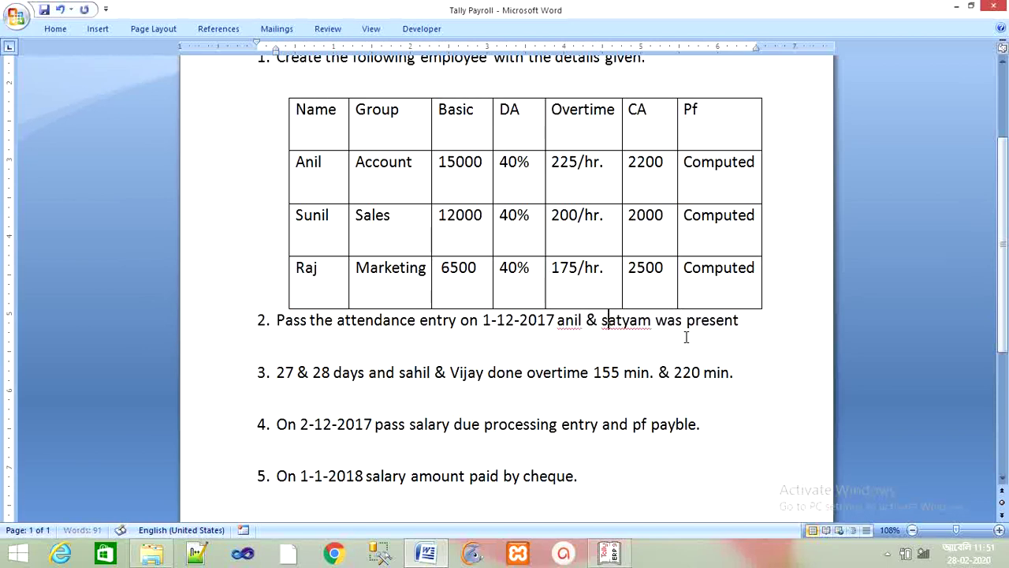
{"action": "key", "text": "Right"}
{"action": "key", "text": "Right"}
{"action": "key", "text": "Right"}
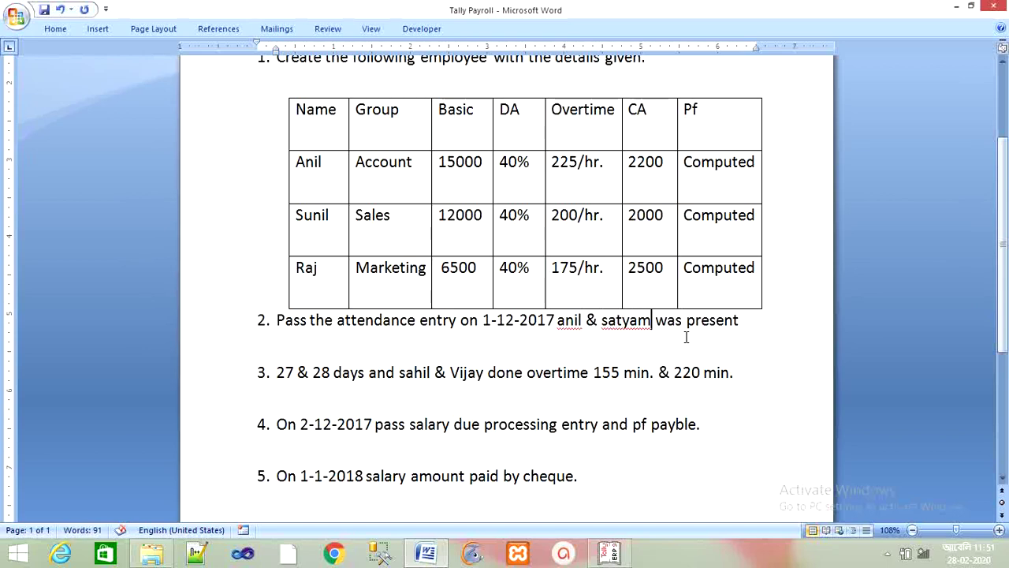
{"action": "key", "text": "BackSpace"}
{"action": "key", "text": "BackSpace"}
{"action": "key", "text": "BackSpace"}
{"action": "key", "text": "BackSpace"}
{"action": "key", "text": "BackSpace"}
{"action": "key", "text": "BackSpace"}
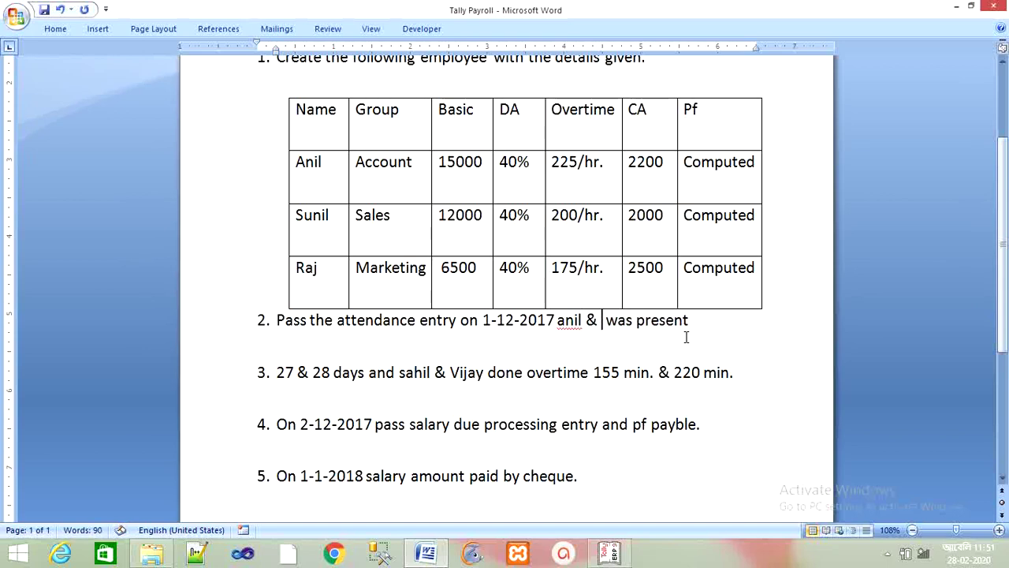
{"action": "type", "text": "raj"}
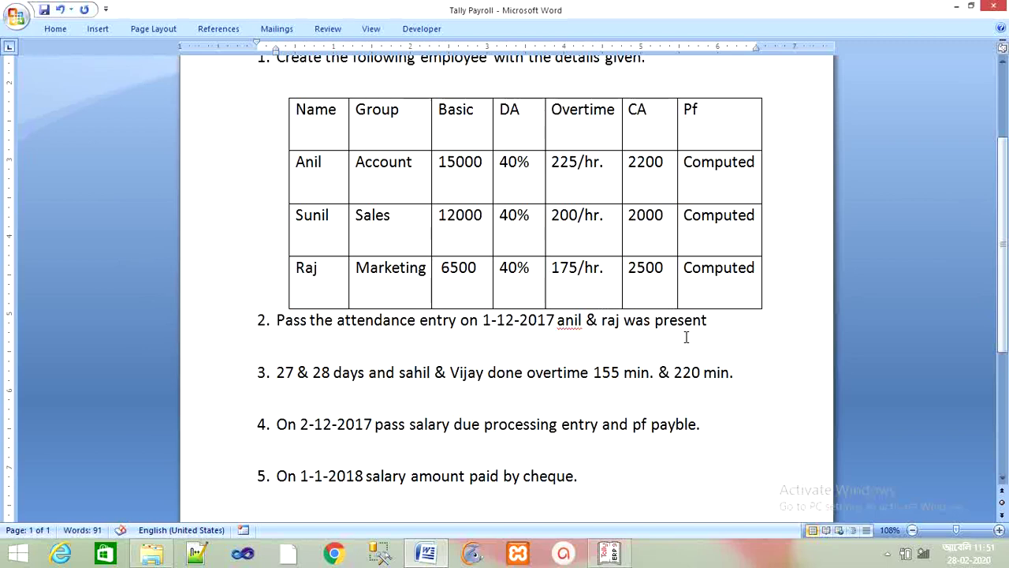
Change the attendance entry date in item 2 to 1-12-2019 and remove the list number from the "27 & 28 days" line
{"action": "left_click", "coordinate": [557, 322]}
{"action": "key", "text": "BackSpace"}
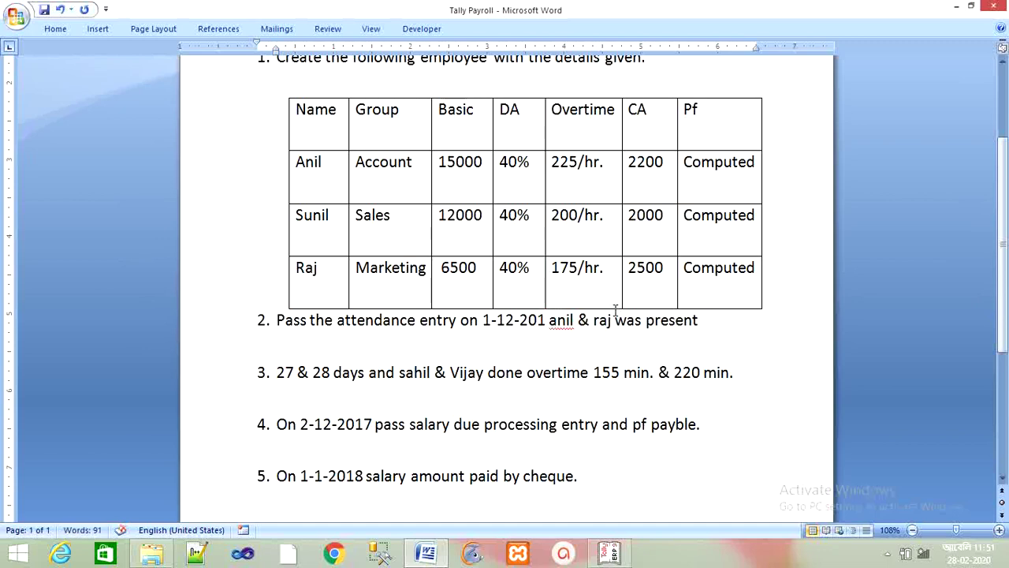
{"action": "type", "text": "9"}
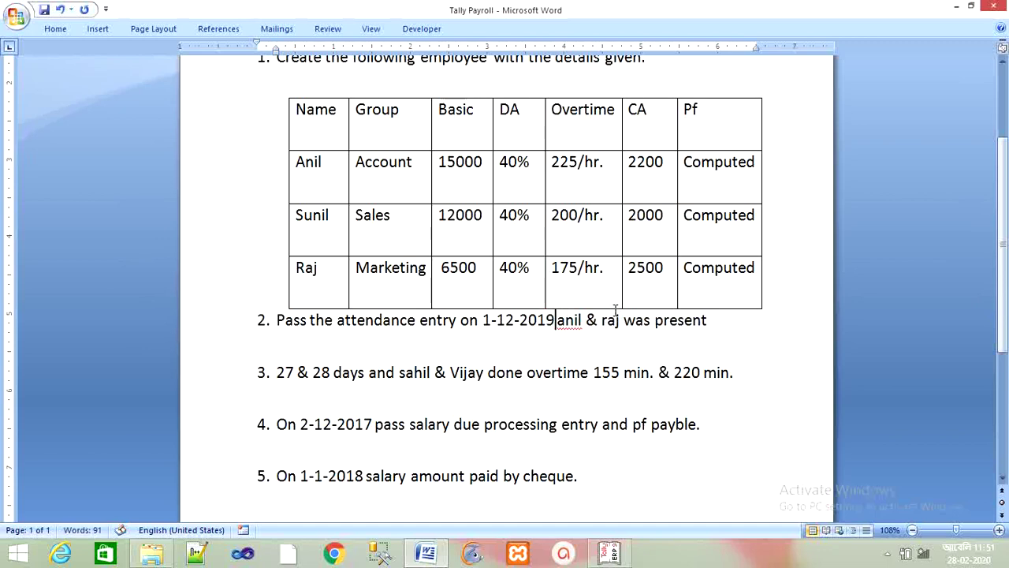
{"action": "left_click", "coordinate": [719, 341]}
{"action": "left_click", "coordinate": [271, 376]}
{"action": "key", "text": "BackSpace"}
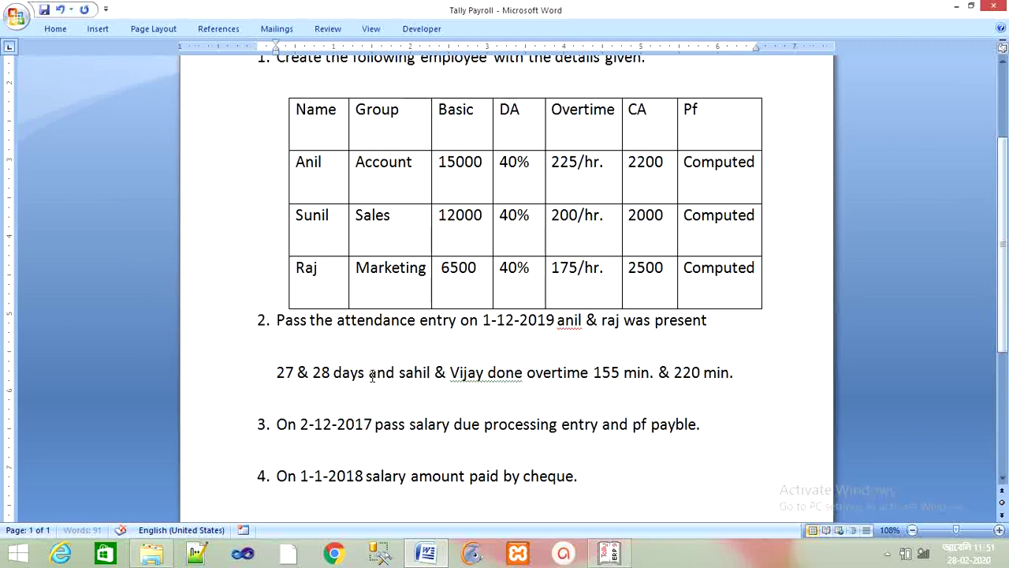
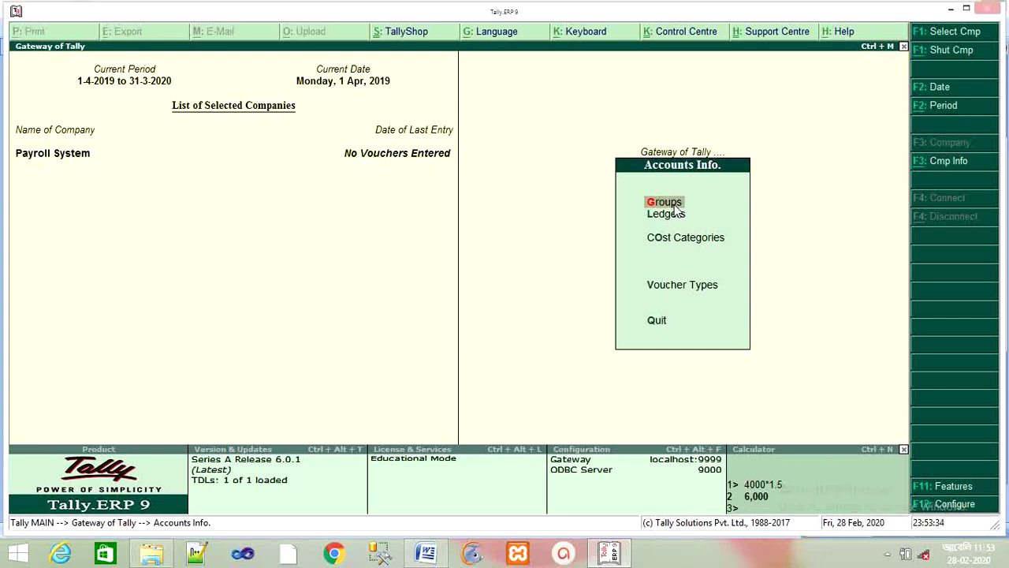
Leave Accounts Info. and open a new Attendance voucher from the Gateway of Tally's voucher entry
{"action": "key", "text": "Escape"}
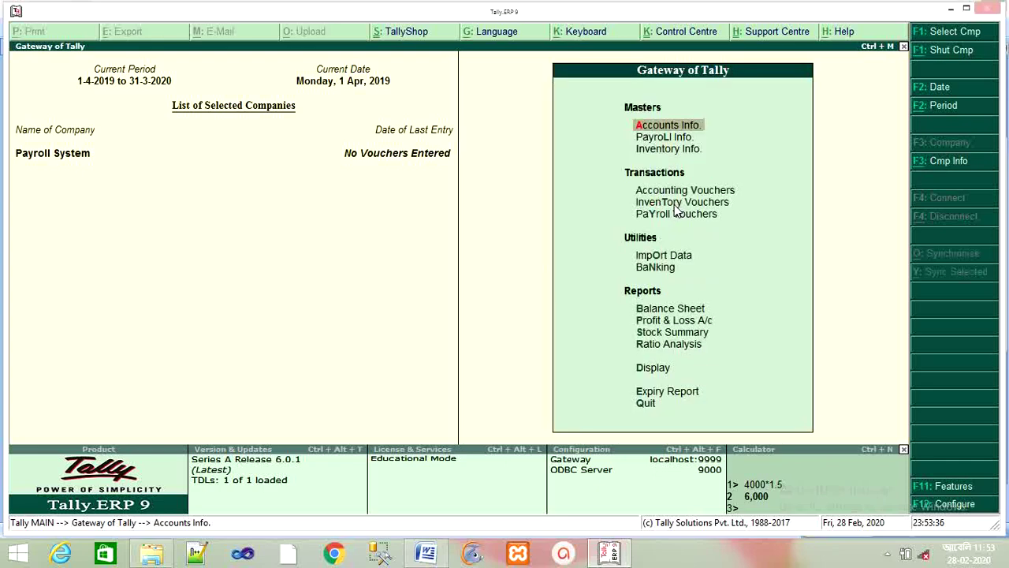
{"action": "key", "text": "Down"}
{"action": "key", "text": "Down"}
{"action": "key", "text": "Down"}
{"action": "key", "text": "Down"}
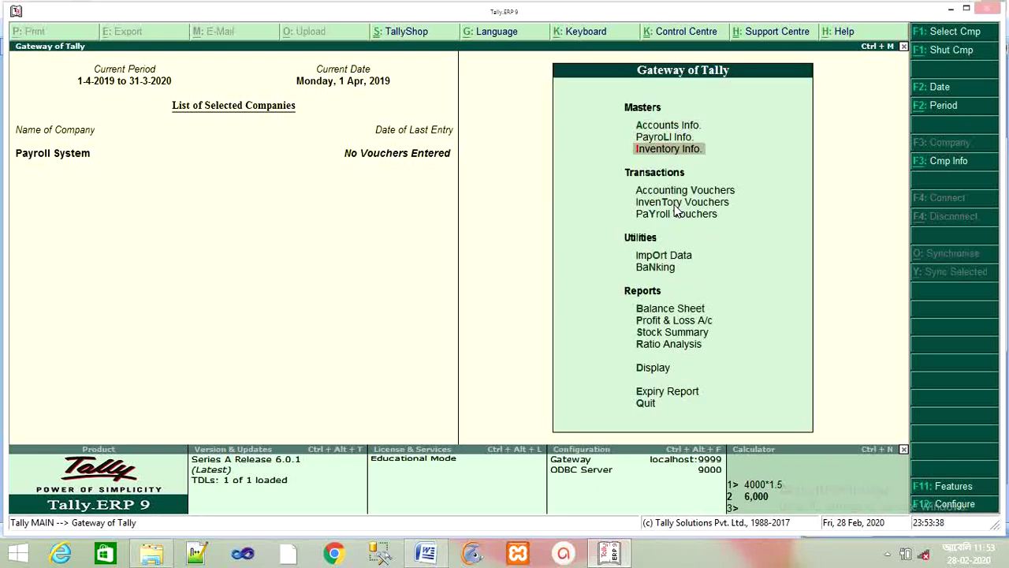
{"action": "key", "text": "Up"}
{"action": "key", "text": "Return"}
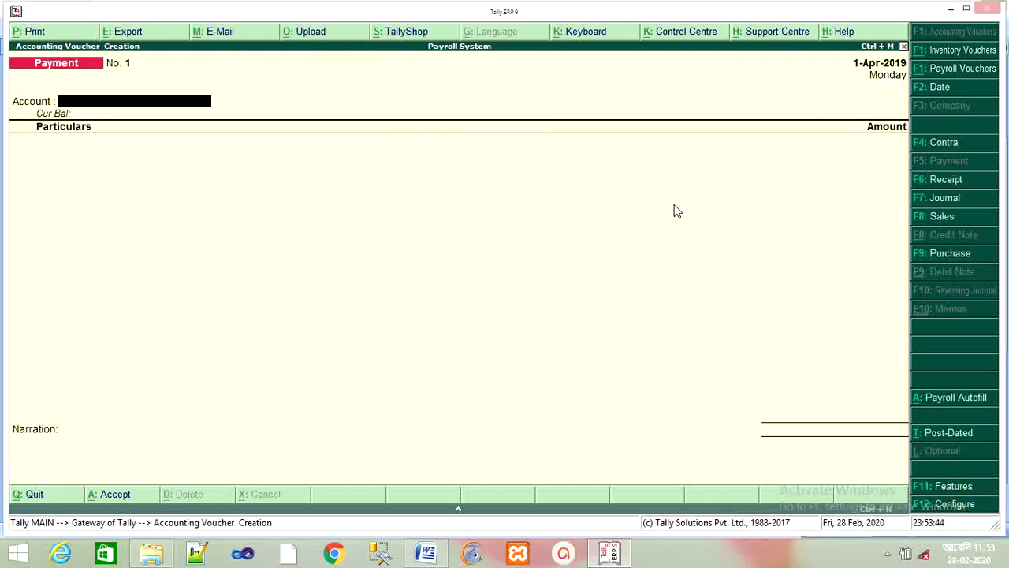
{"action": "key", "text": "ctrl+F5"}
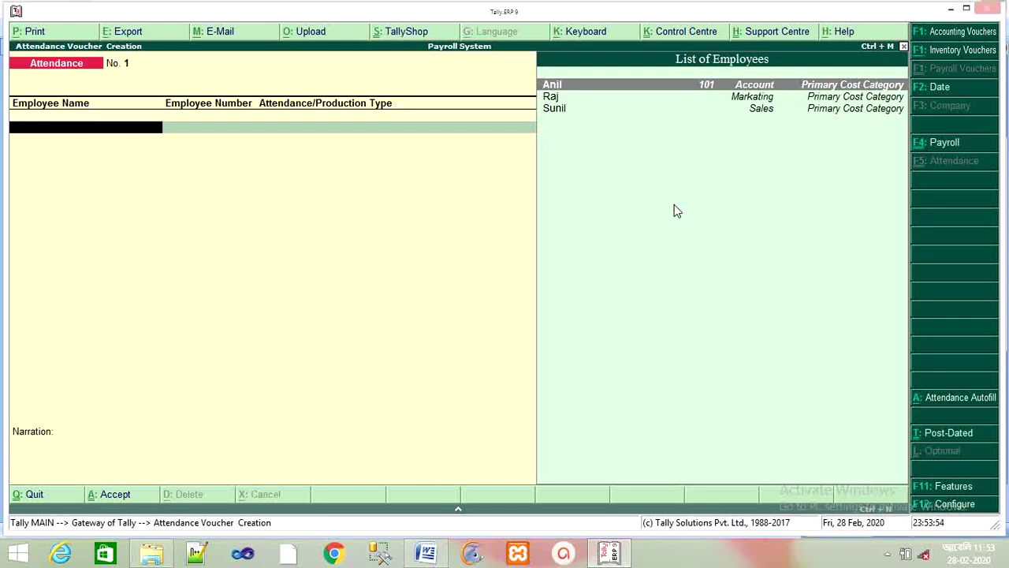
Set the attendance voucher's date to 1-12-2019
{"action": "key", "text": "F2"}
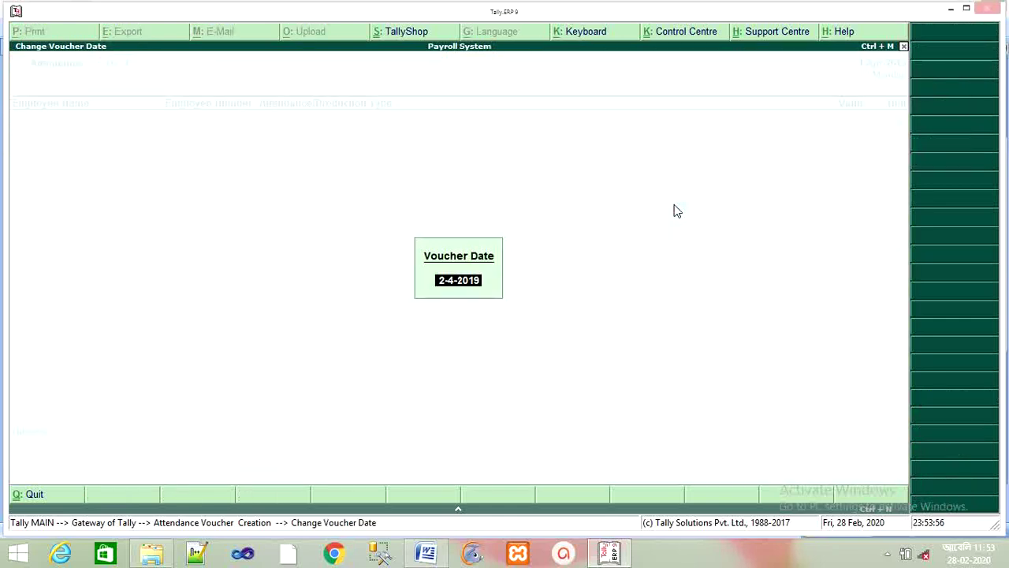
{"action": "key", "text": "BackSpace"}
{"action": "type", "text": "1-12-2019"}
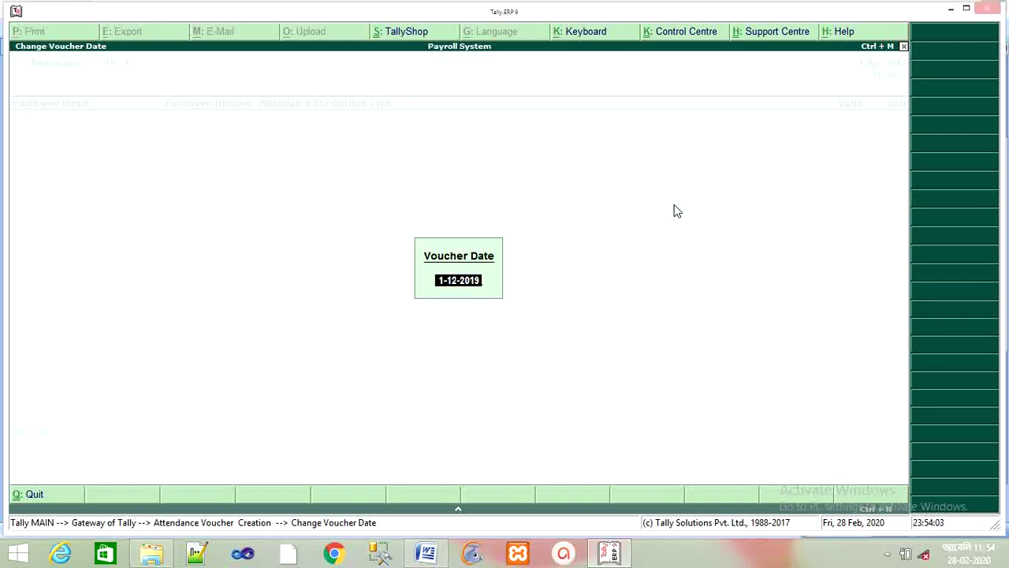
{"action": "key", "text": "Return"}
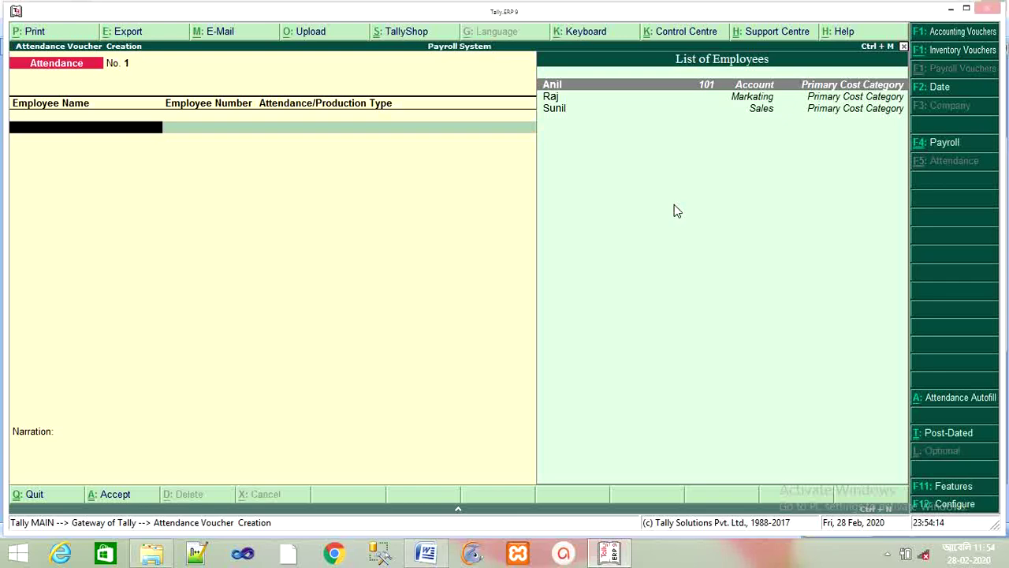
{"action": "key", "text": "Return"}
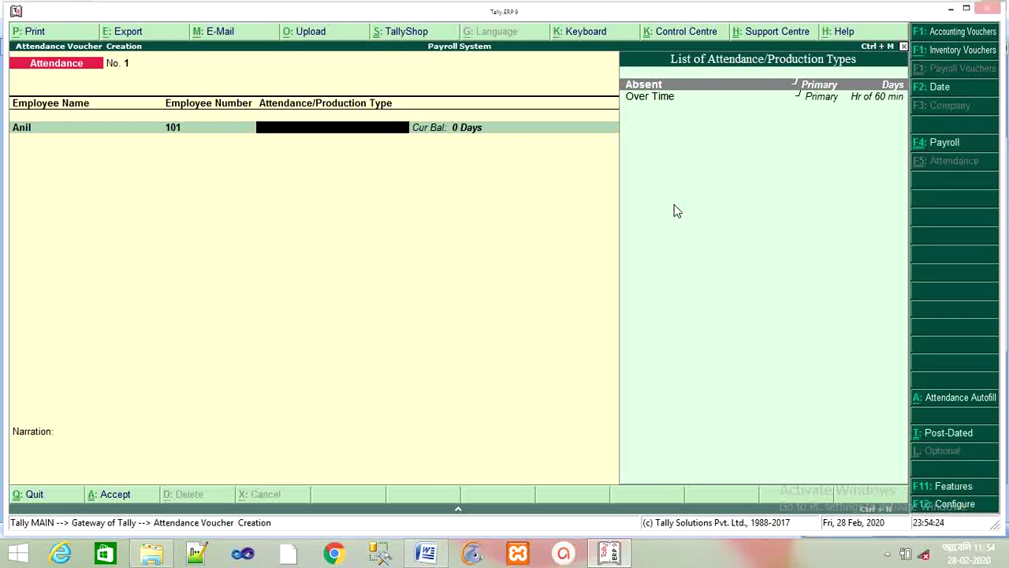
{"action": "type", "text": "p"}
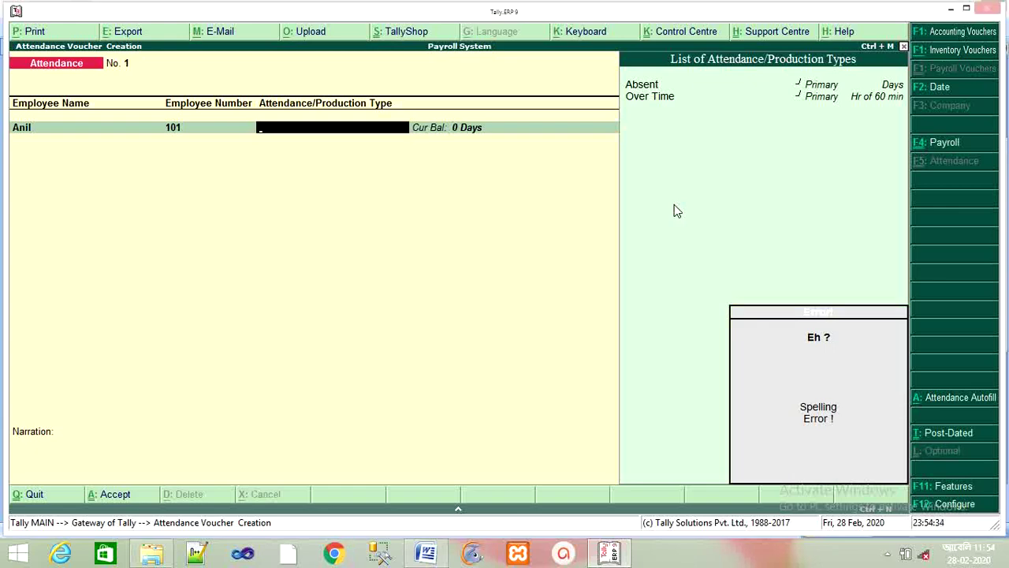
{"action": "key", "text": "BackSpace"}
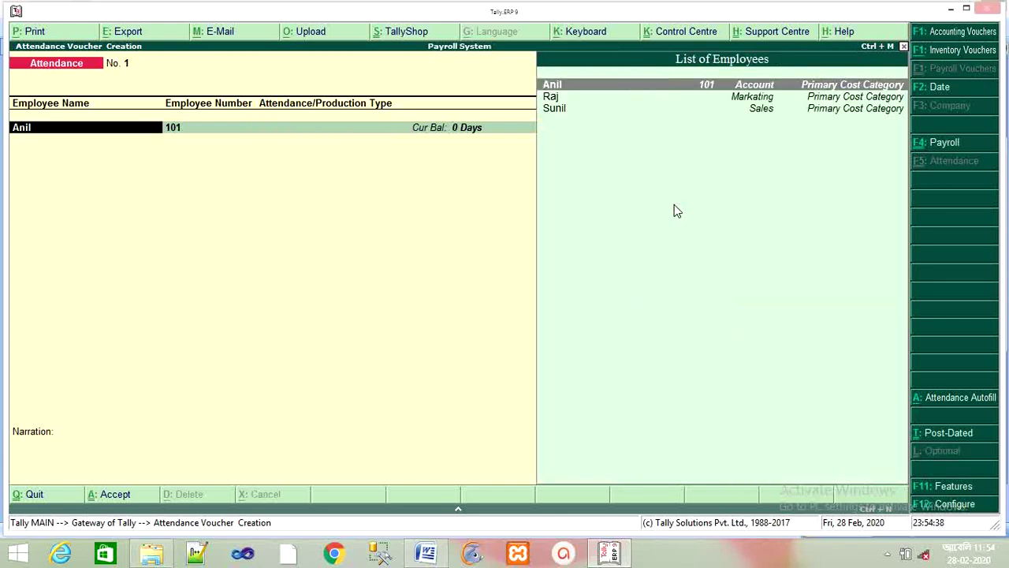
{"action": "key", "text": "BackSpace"}
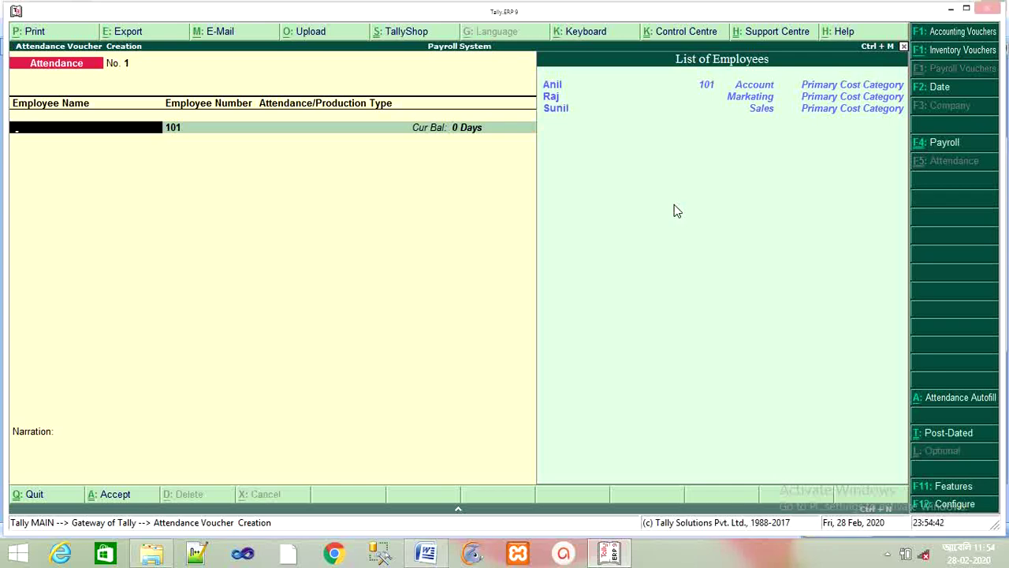
Record 3 days of Absent for the Account group employee on the first line of the attendance voucher
{"action": "key", "text": "Down"}
{"action": "key", "text": "Return"}
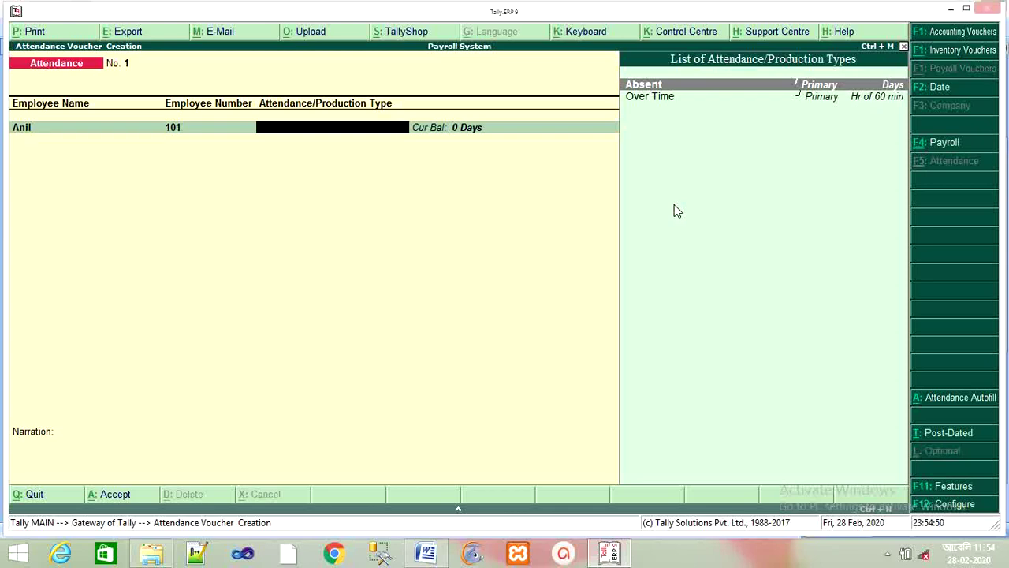
{"action": "key", "text": "Return"}
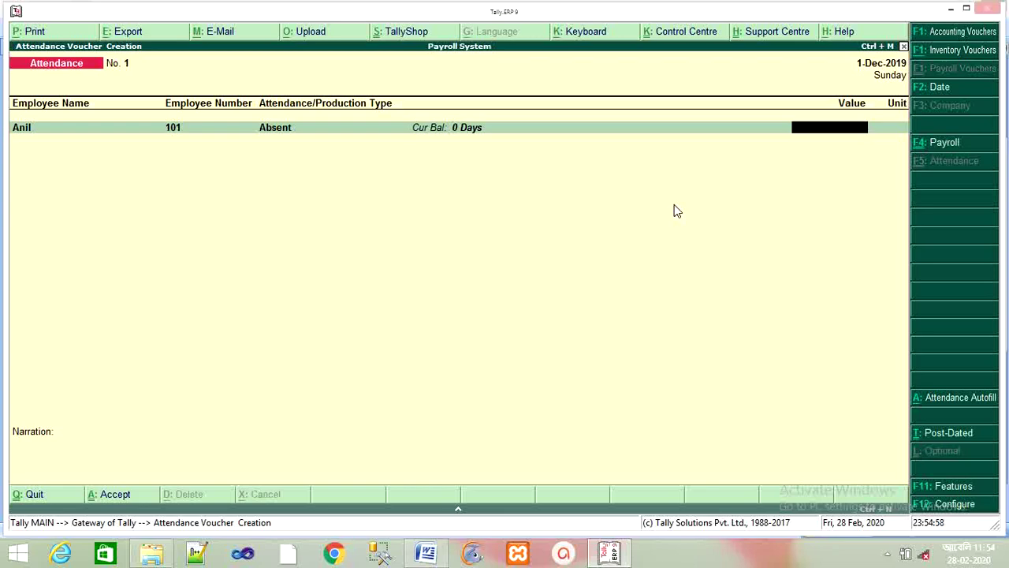
{"action": "type", "text": "3"}
{"action": "key", "text": "Return"}
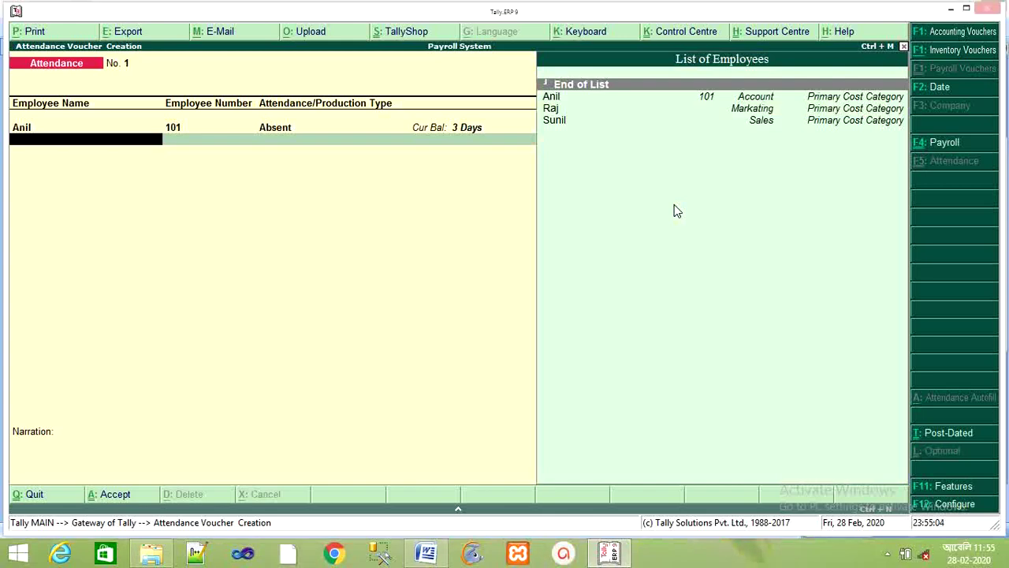
Add a line for the Marketing group employee with attendance type Absent and a value of 2 days
{"action": "key", "text": "Down"}
{"action": "key", "text": "Down"}
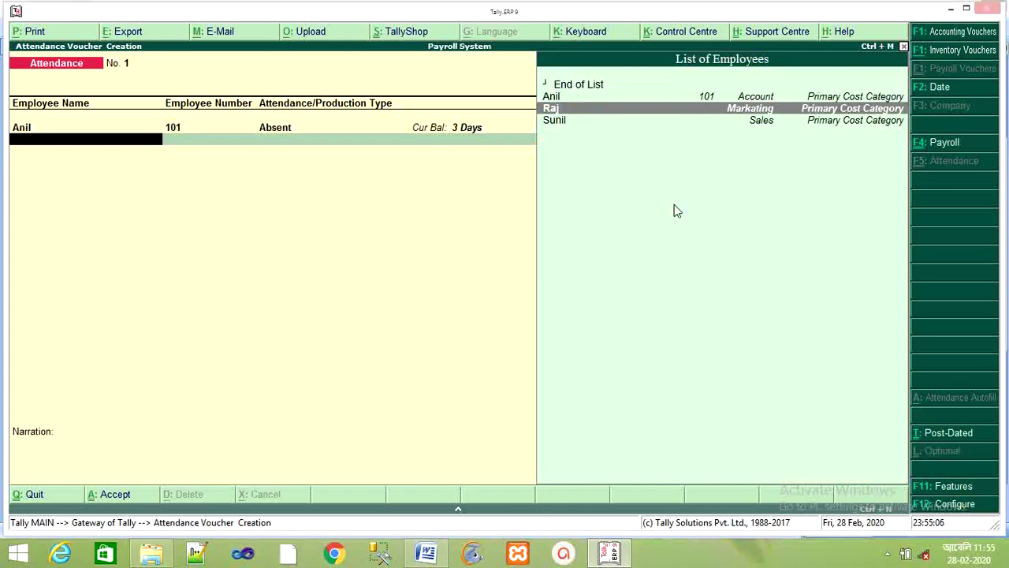
{"action": "key", "text": "Return"}
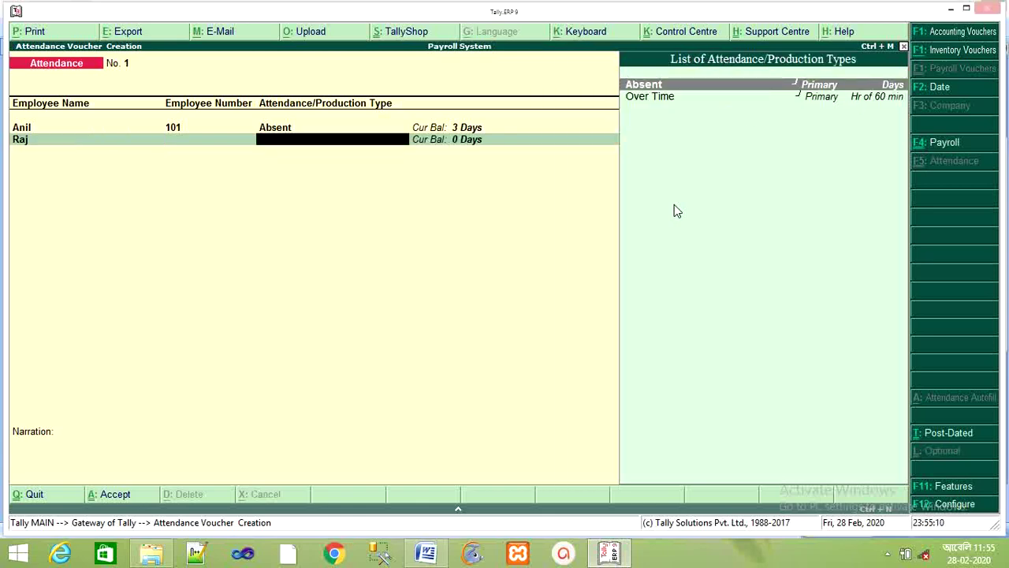
{"action": "key", "text": "Return"}
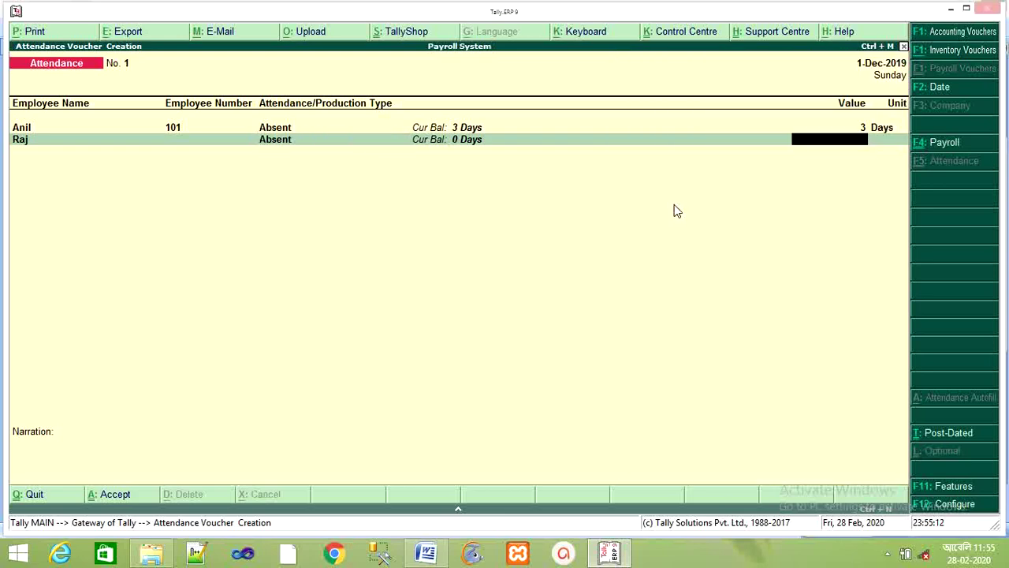
{"action": "type", "text": "2"}
{"action": "key", "text": "Return"}
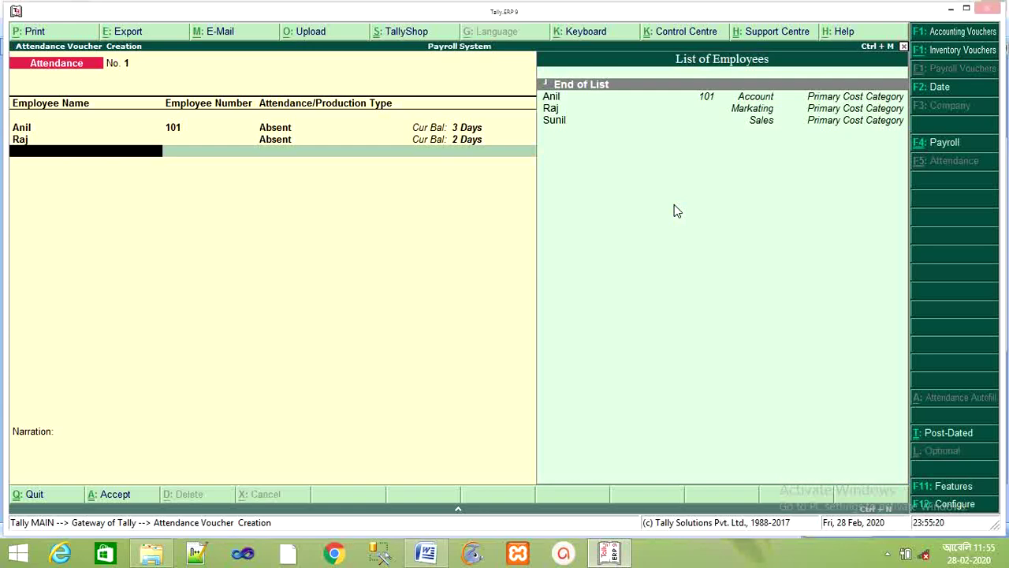
Add a line for the Sales group employee with attendance type Over Time and the value 235hr
{"action": "key", "text": "Down"}
{"action": "key", "text": "Down"}
{"action": "key", "text": "Down"}
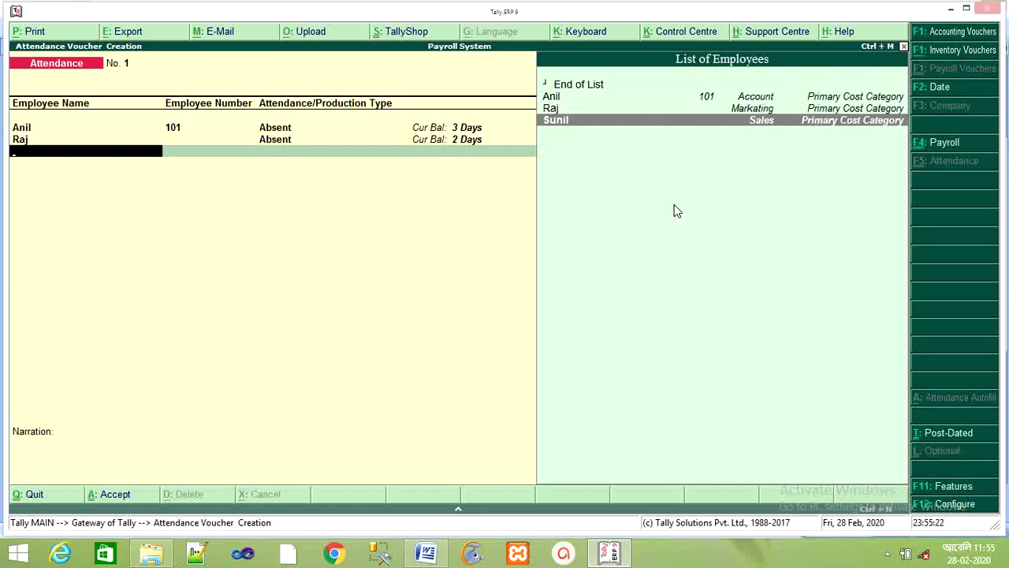
{"action": "key", "text": "Return"}
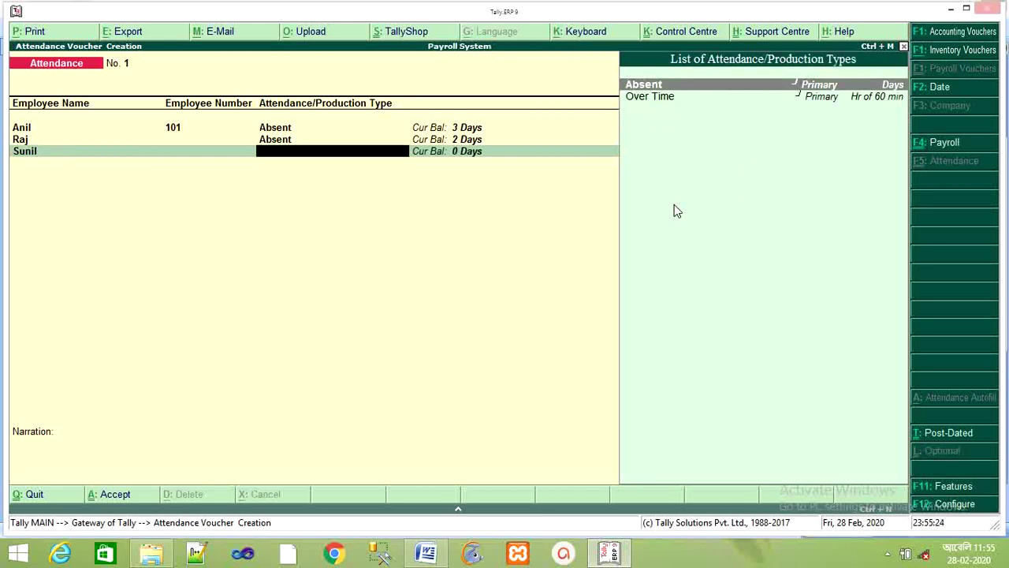
{"action": "key", "text": "Down"}
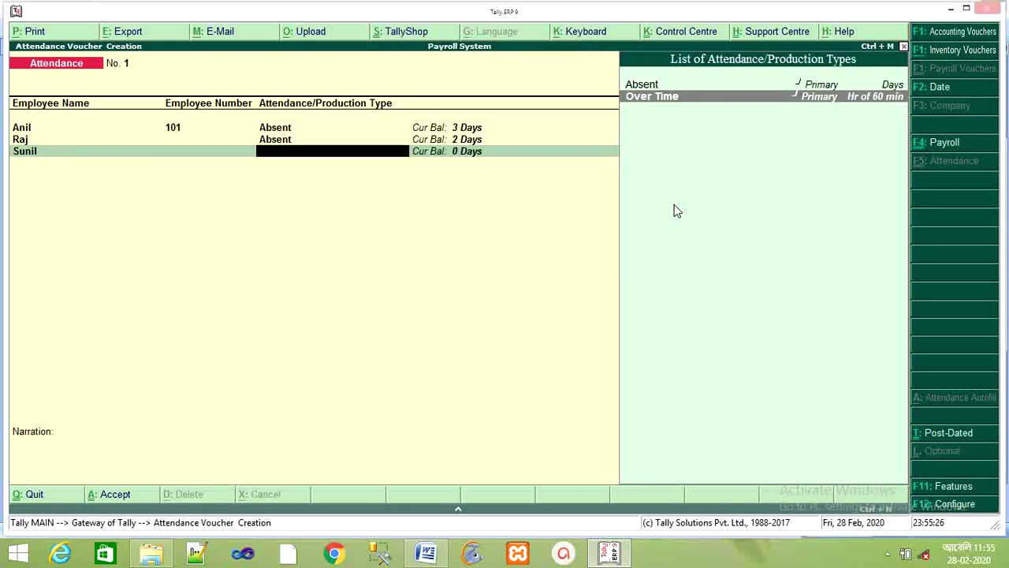
{"action": "key", "text": "Return"}
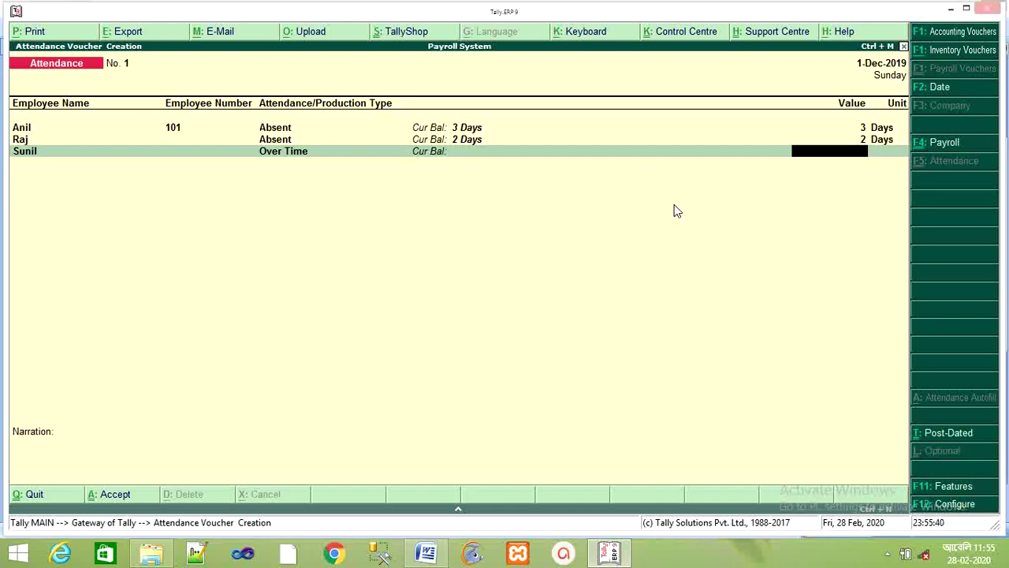
{"action": "type", "text": "235hr"}
{"action": "key", "text": "Return"}
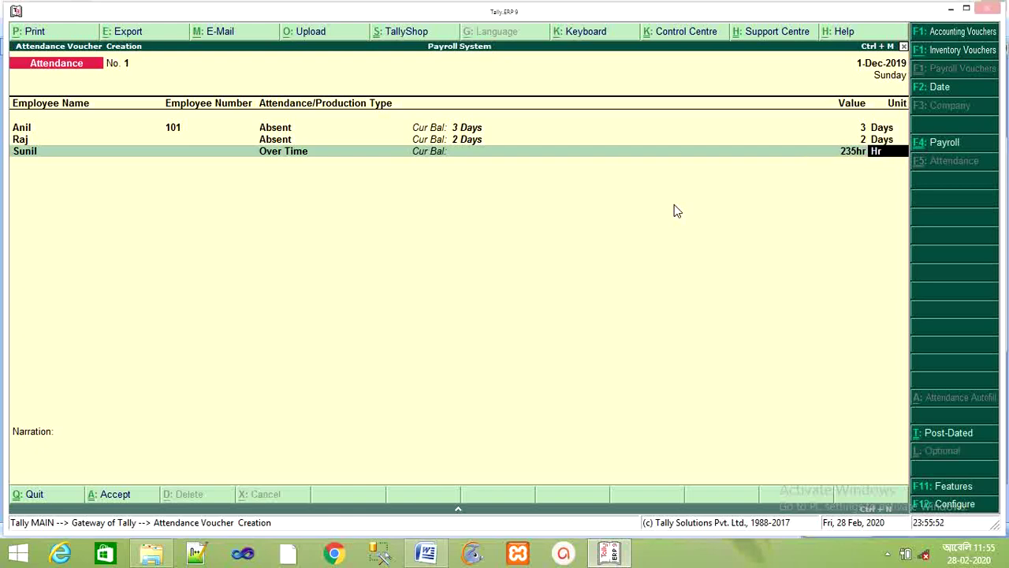
{"action": "key", "text": "Return"}
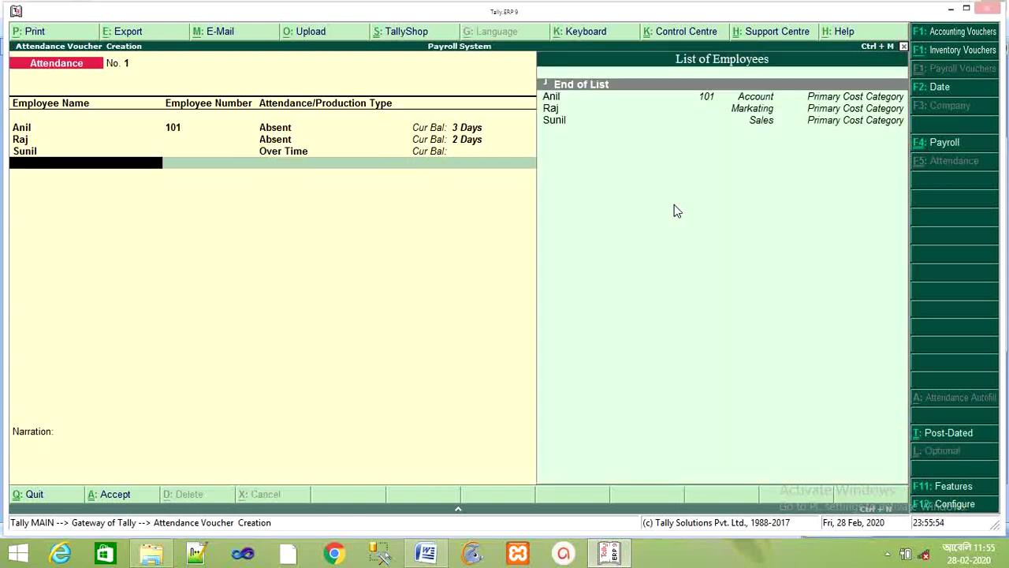
Add a second line for the Account group employee with type Over Time and the value 340 Hr
{"action": "type", "text": "A"}
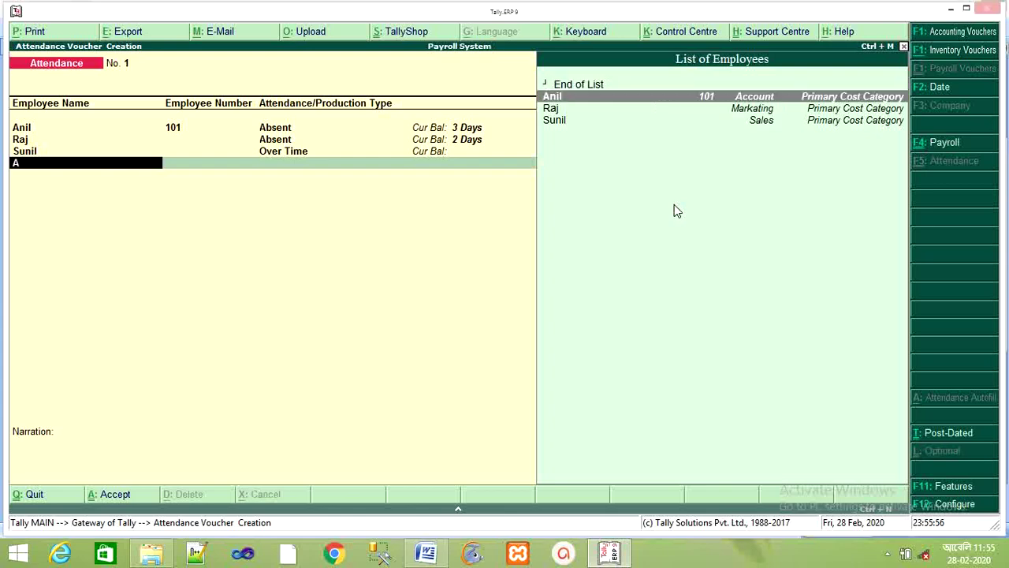
{"action": "key", "text": "Return"}
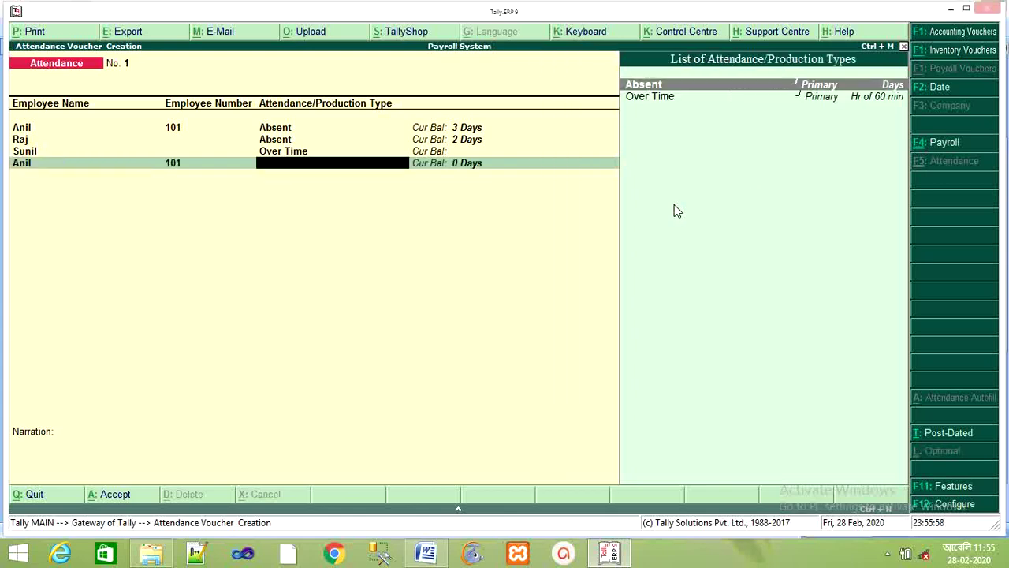
{"action": "key", "text": "Down"}
{"action": "key", "text": "Return"}
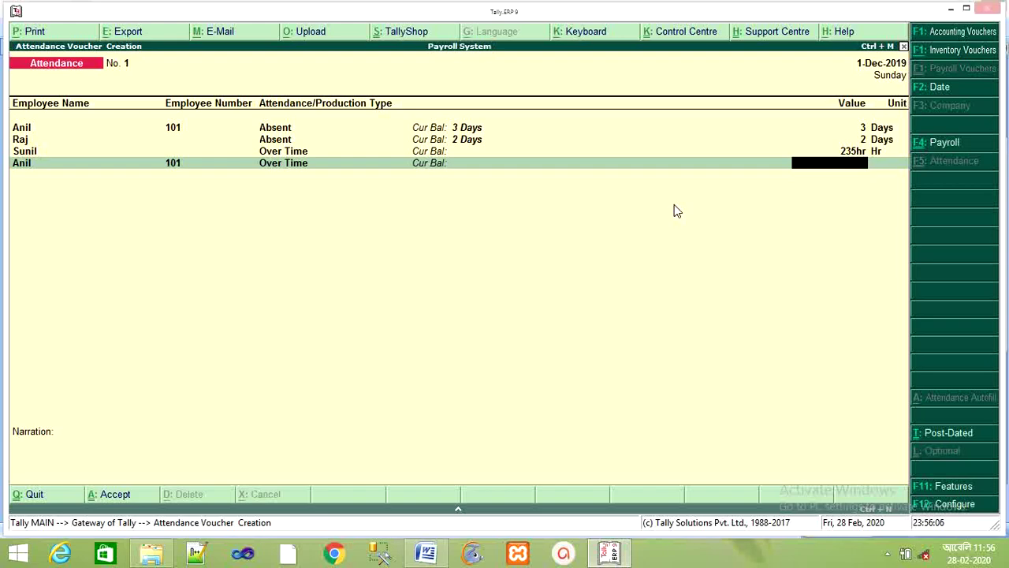
{"action": "type", "text": "3"}
{"action": "type", "text": "40"}
{"action": "key", "text": "BackSpace"}
{"action": "key", "text": "BackSpace"}
{"action": "key", "text": "BackSpace"}
{"action": "type", "text": "340"}
{"action": "key", "text": "Return"}
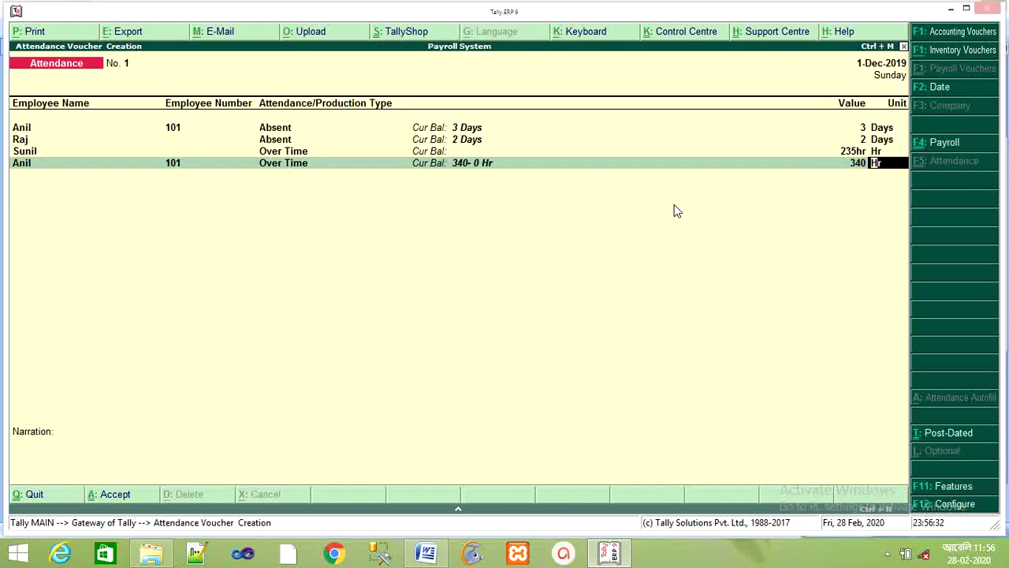
{"action": "key", "text": "Return"}
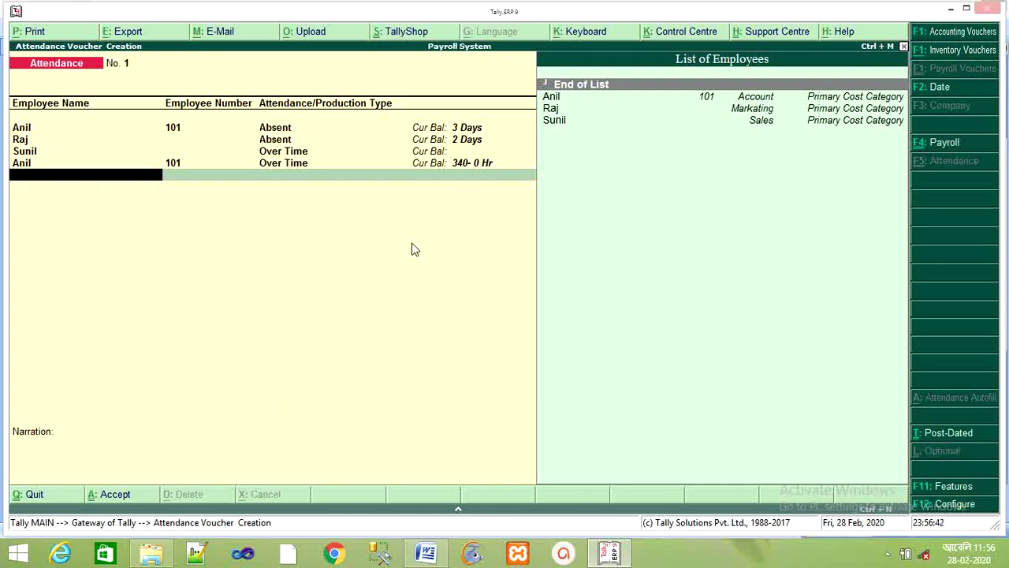
End the employee list, leave the narration blank and save the attendance voucher
{"action": "key", "text": "Return"}
{"action": "key", "text": "Return"}
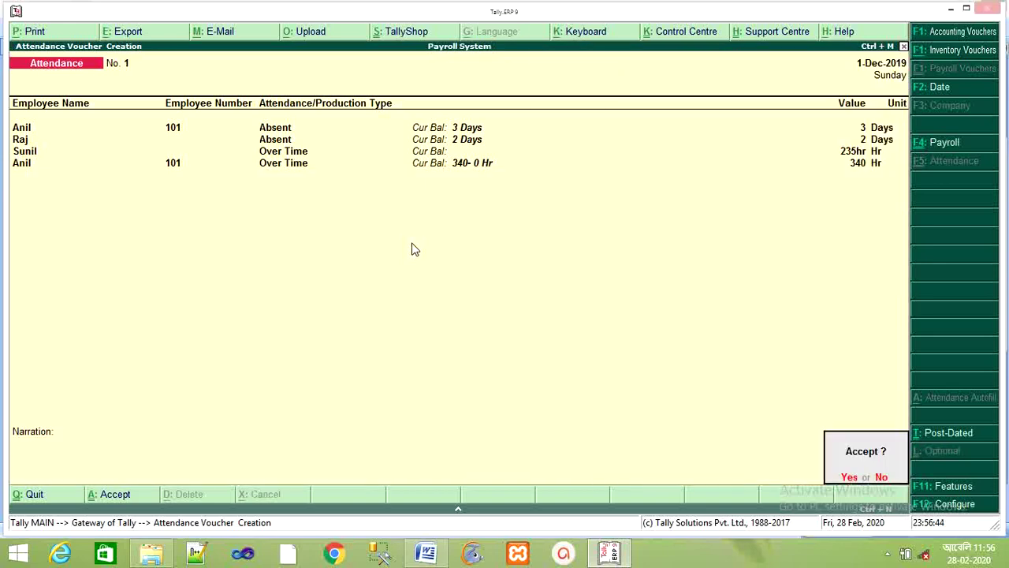
{"action": "key", "text": "Return"}
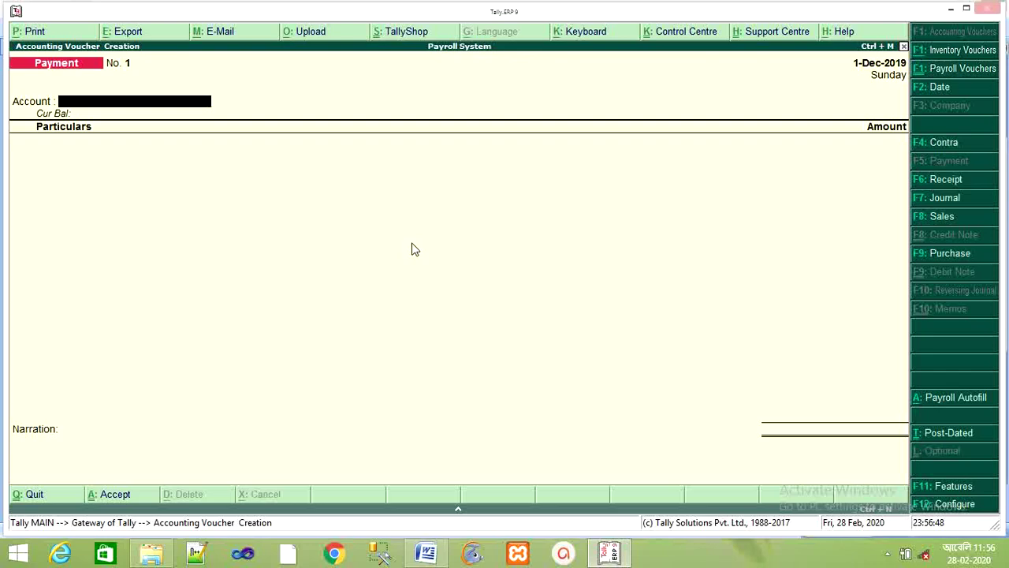
Switch to the Word assignment and change the salary processing date in item 3 to 2-12-2019
{"action": "left_click", "coordinate": [426, 554]}
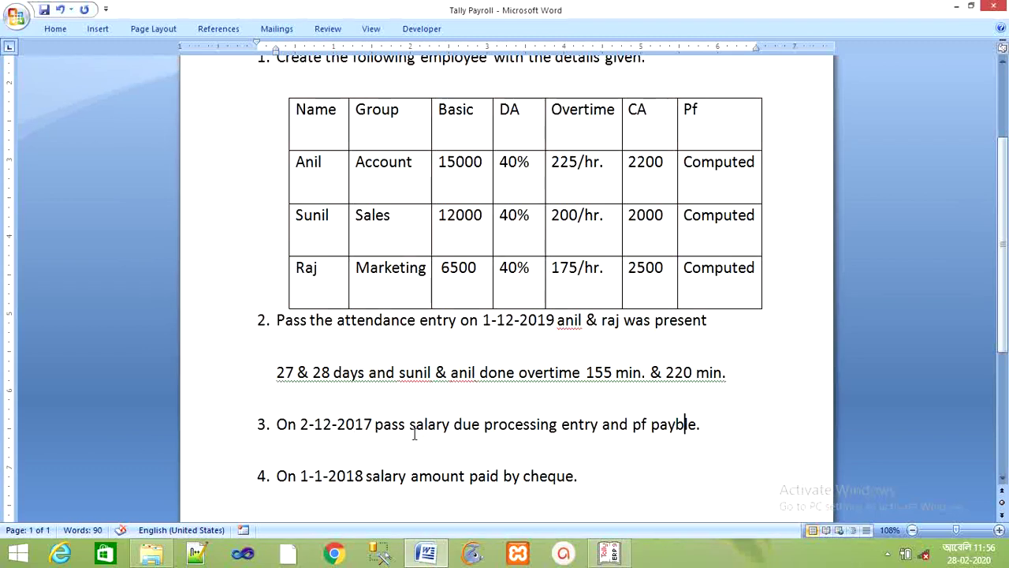
{"action": "left_click", "coordinate": [370, 423]}
{"action": "key", "text": "BackSpace"}
{"action": "type", "text": "9"}
Switch back to Tally.ERP 9 and reopen accounting voucher entry from the Gateway of Tally
{"action": "left_click", "coordinate": [604, 556]}
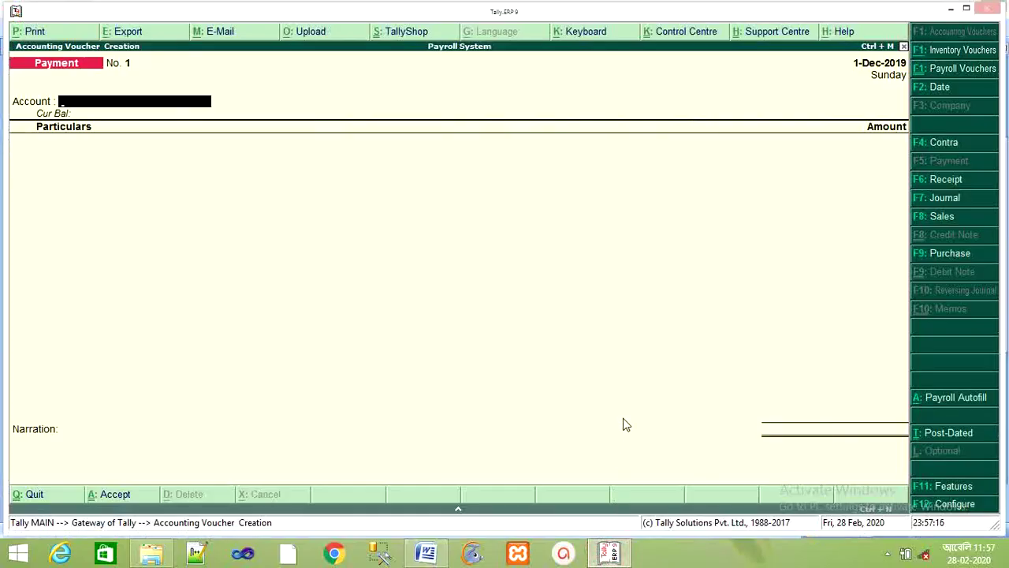
{"action": "key", "text": "Escape"}
{"action": "key", "text": "Return"}
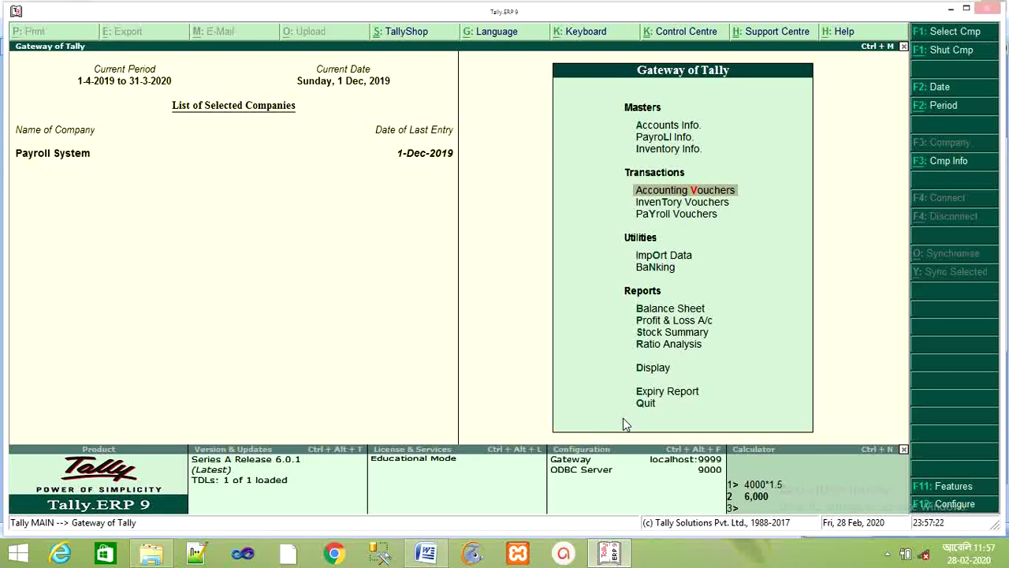
{"action": "key", "text": "Return"}
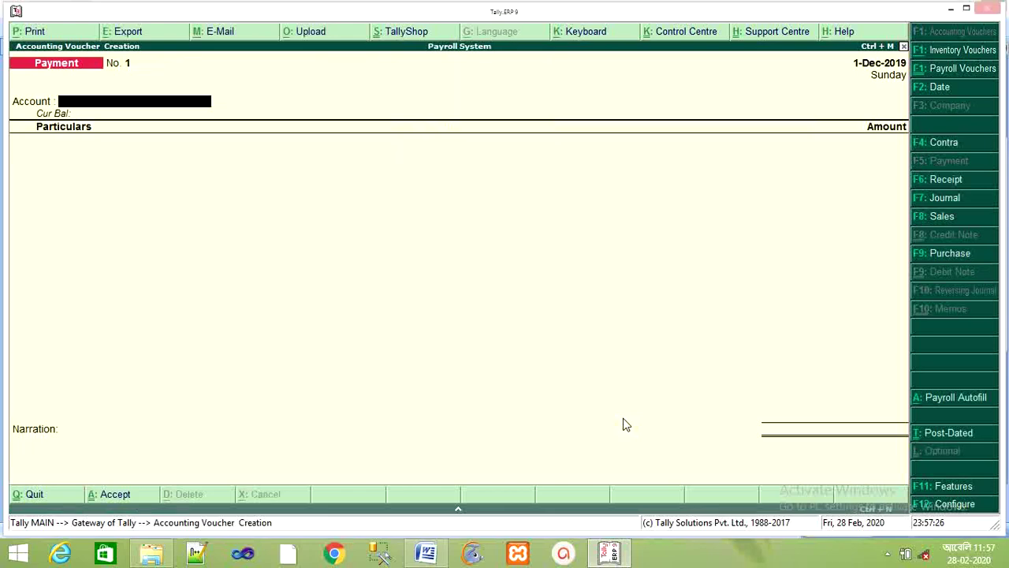
Start a Payroll voucher from the payroll voucher types, using the Salary Payble voucher class
{"action": "key", "text": "ctrl+F5"}
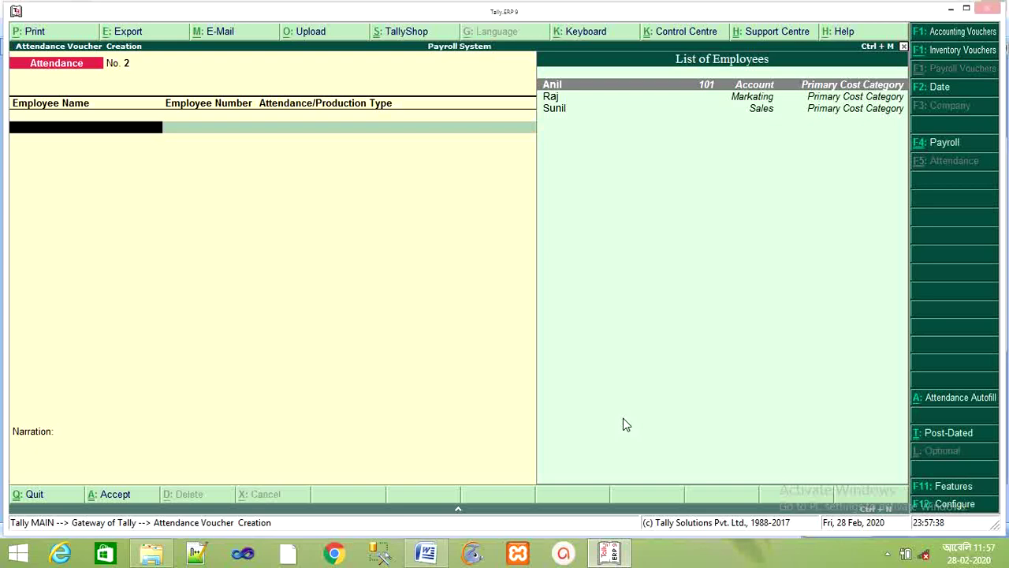
{"action": "key", "text": "F4"}
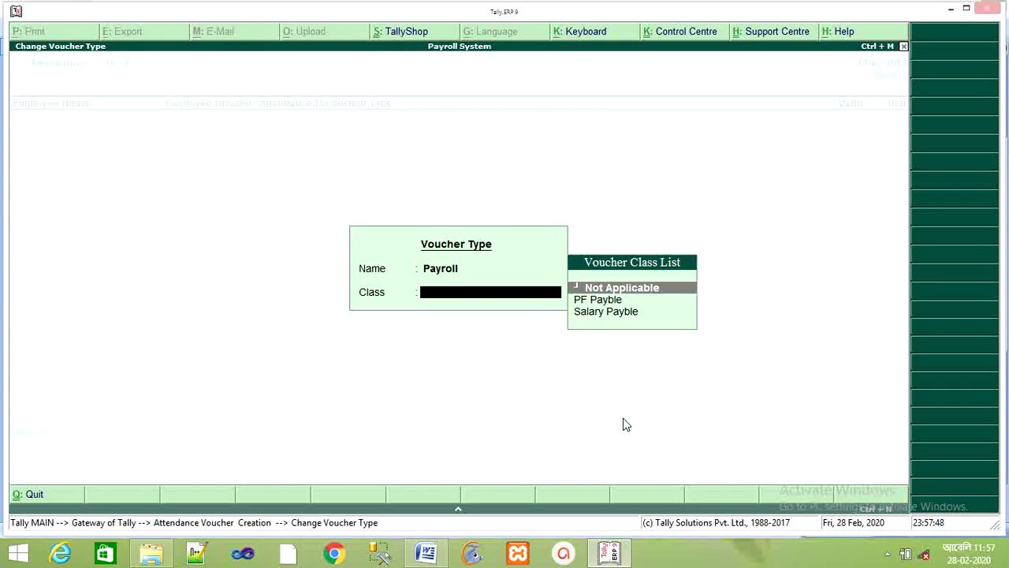
{"action": "key", "text": "Down"}
{"action": "key", "text": "Down"}
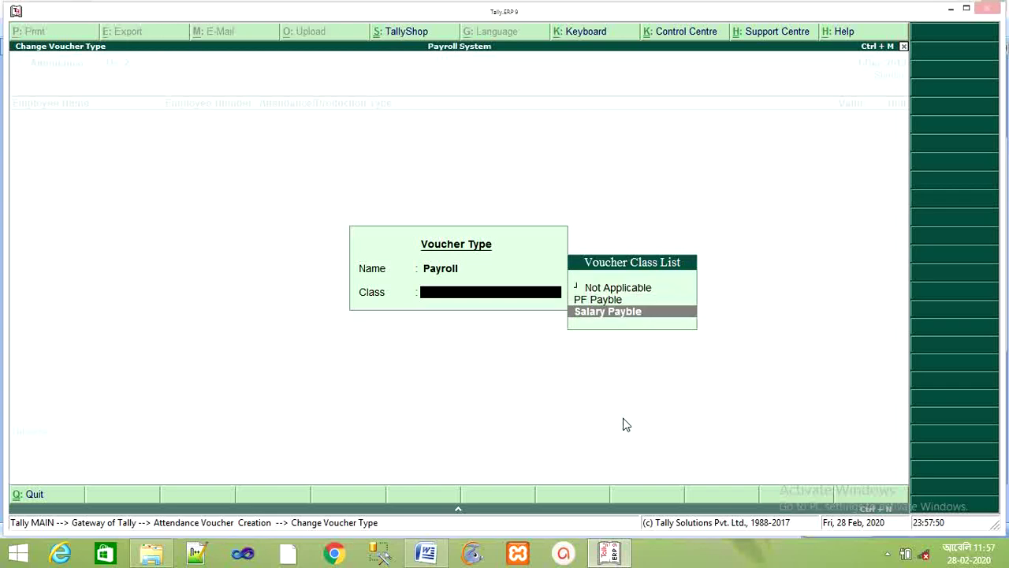
{"action": "key", "text": "Return"}
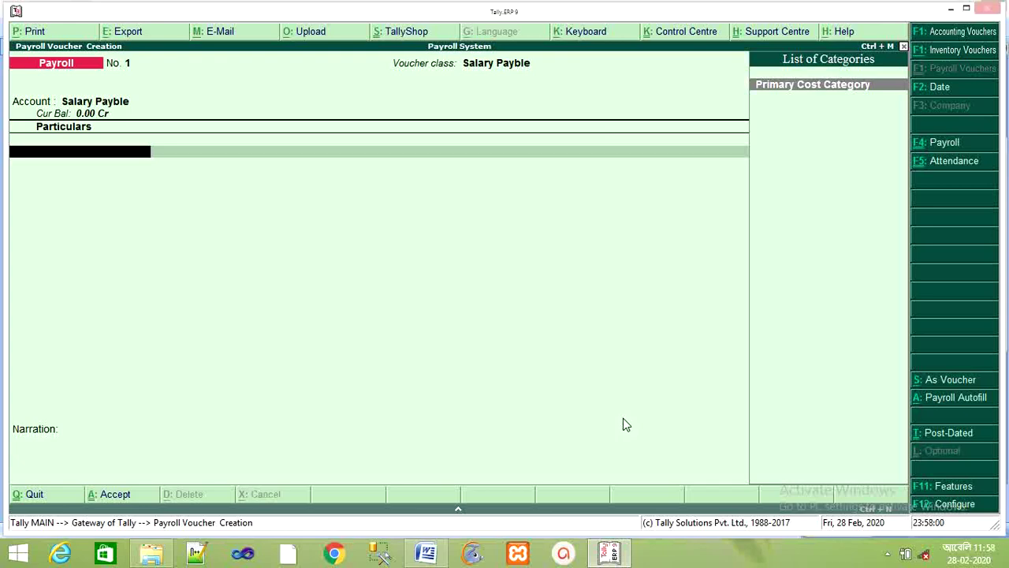
Open Payroll Autofill for the voucher and set it to process for Salary
{"action": "key", "text": "alt+a"}
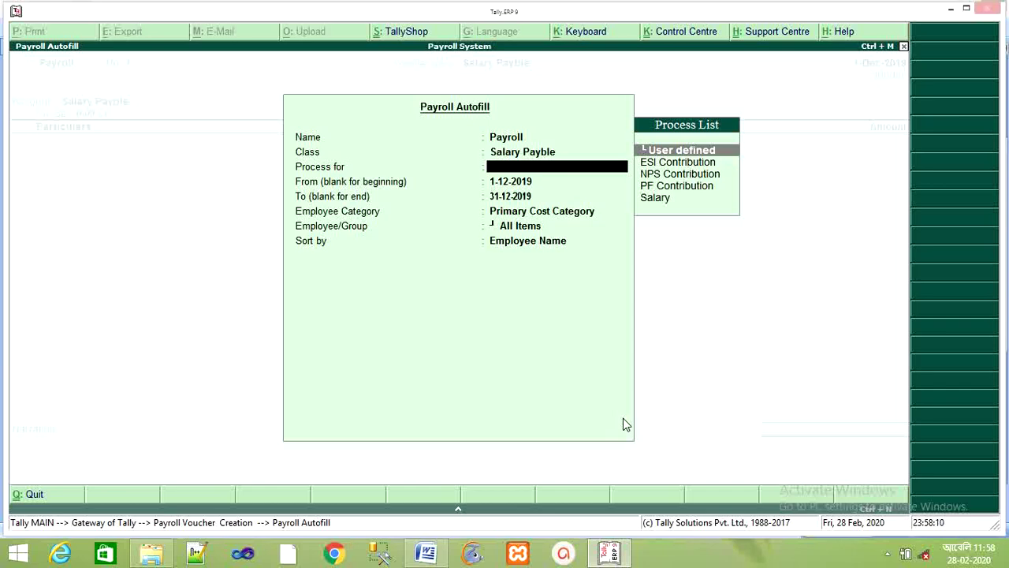
{"action": "key", "text": "Down"}
{"action": "key", "text": "Down"}
{"action": "key", "text": "Down"}
{"action": "key", "text": "Down"}
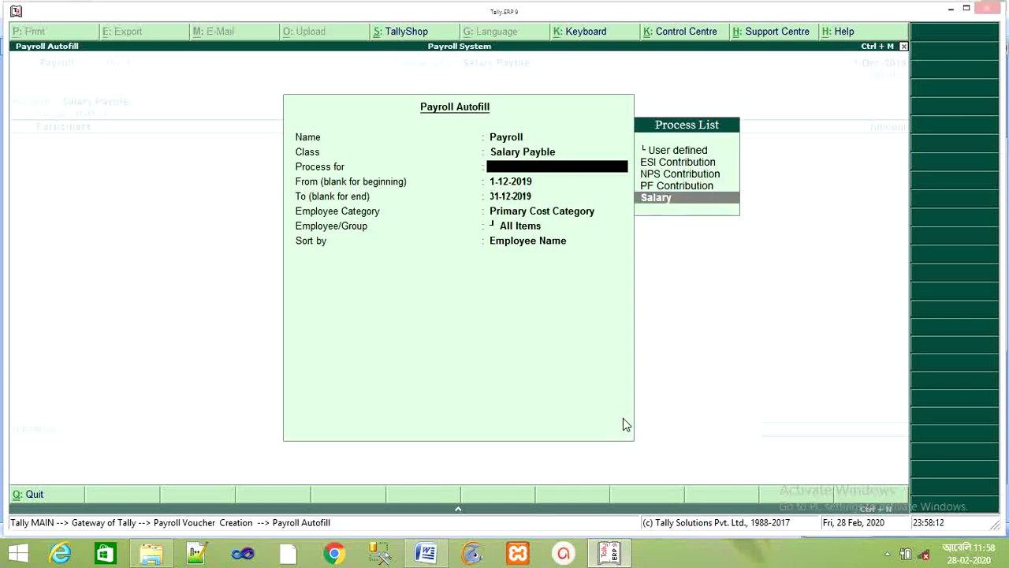
{"action": "key", "text": "Return"}
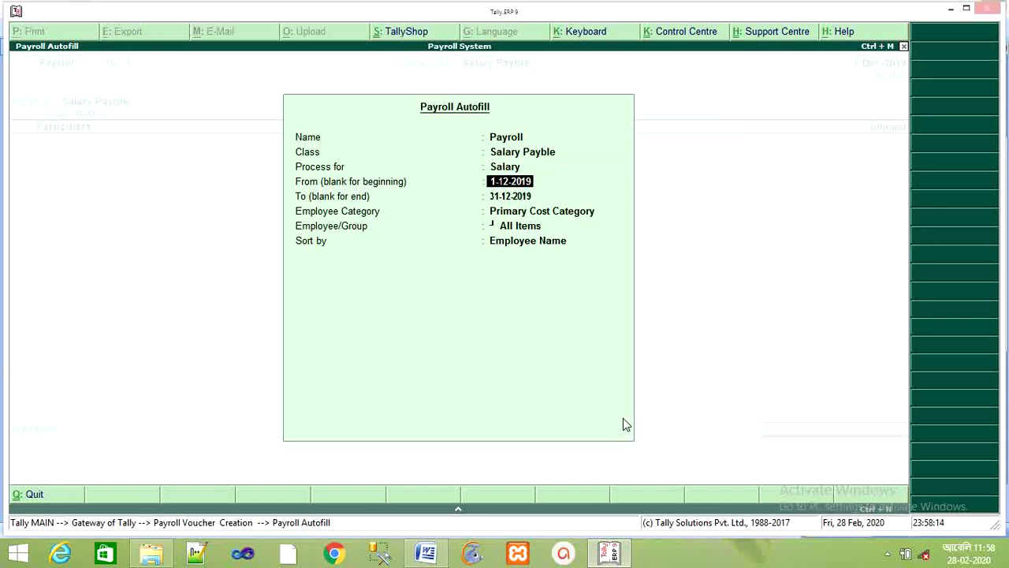